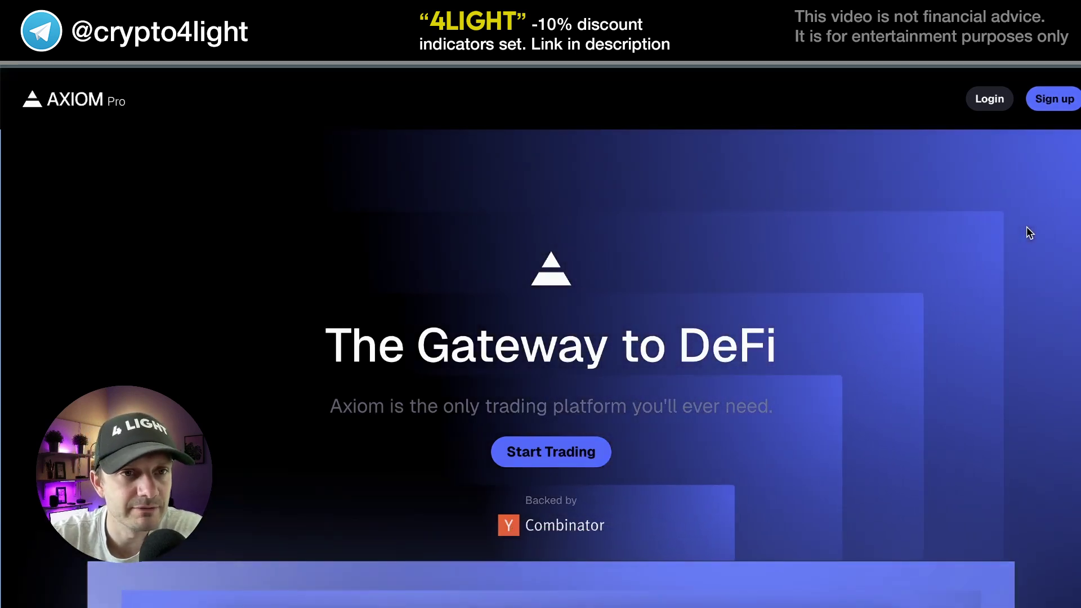
Step: Log in to Axiom with the Phantom wallet, entering the wallet password and confirming the signature request
{"action": "left_click", "coordinate": [989, 99]}
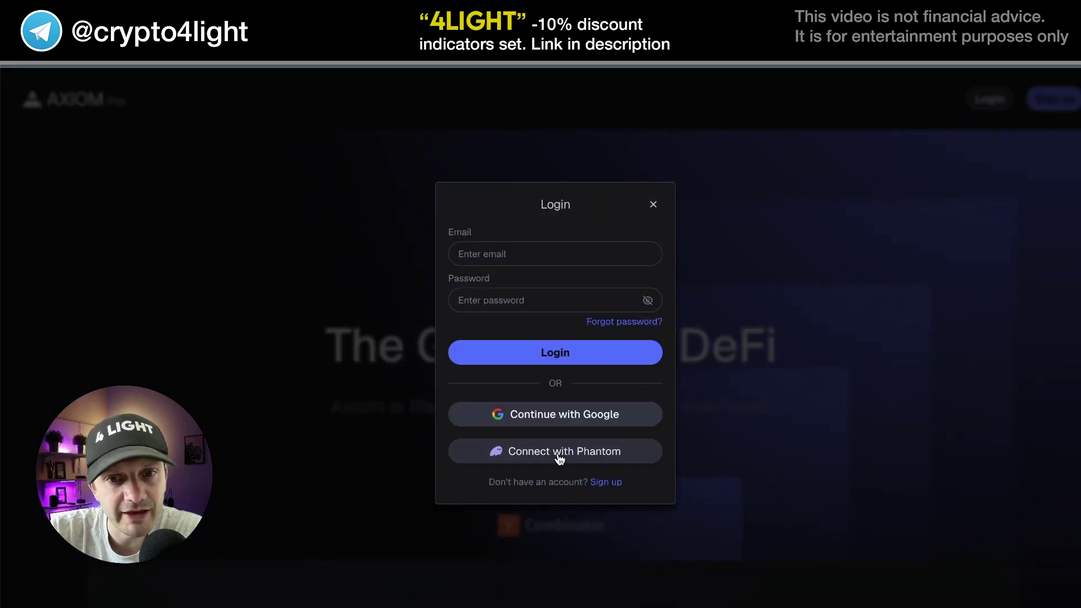
{"action": "left_click", "coordinate": [559, 459]}
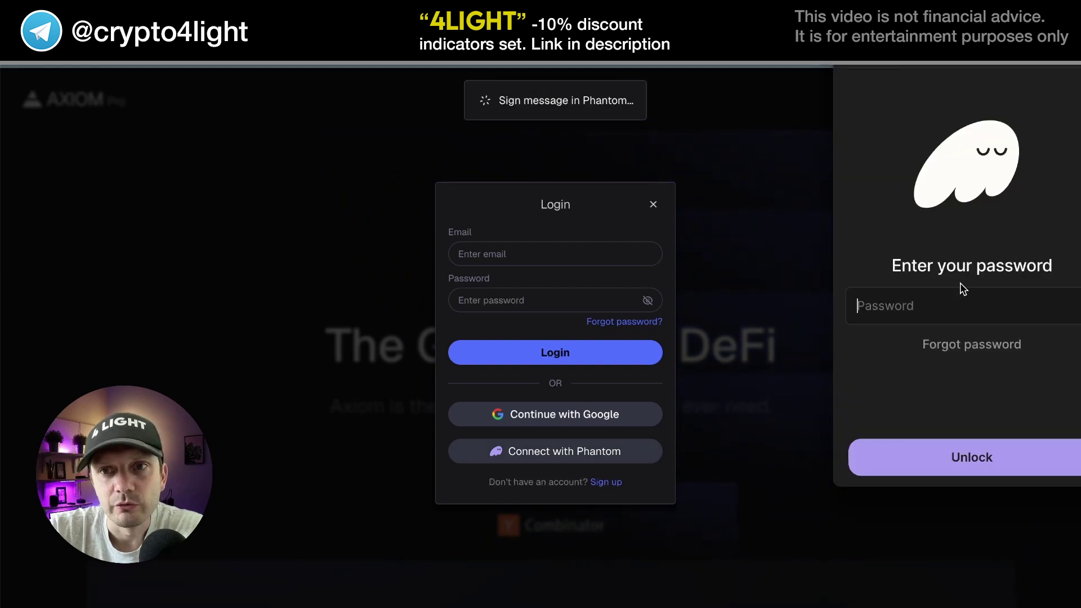
{"action": "type", "text": "•••••••••"}
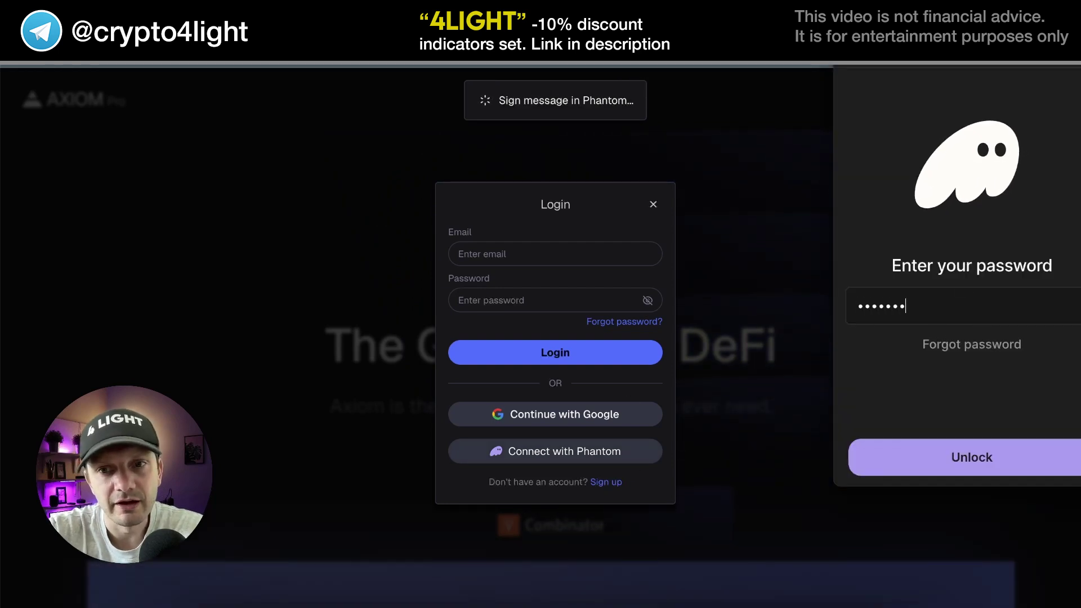
{"action": "left_click", "coordinate": [987, 465]}
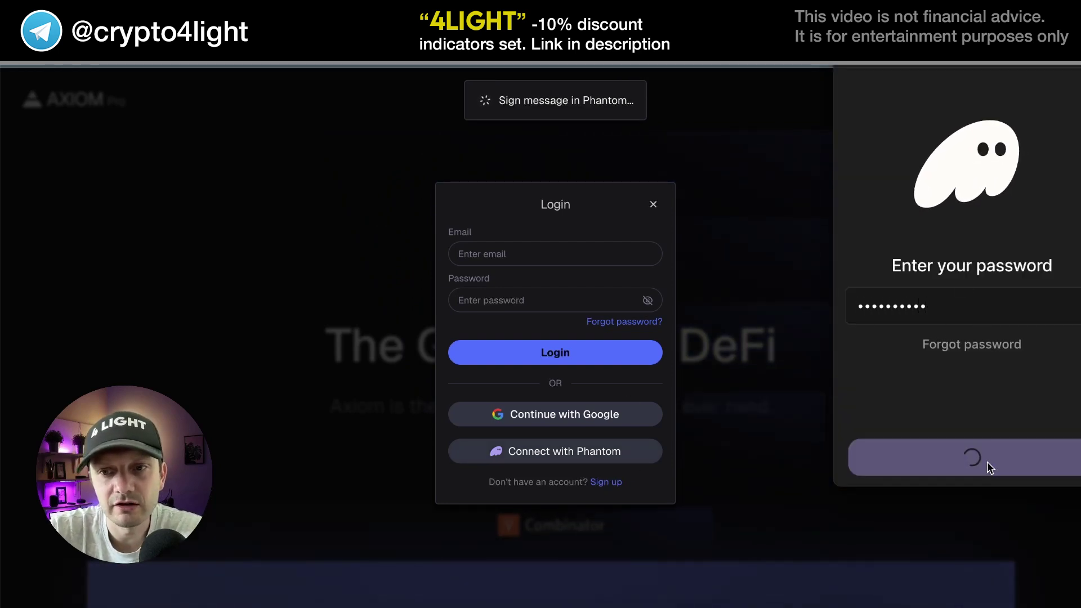
{"action": "left_click", "coordinate": [1041, 465]}
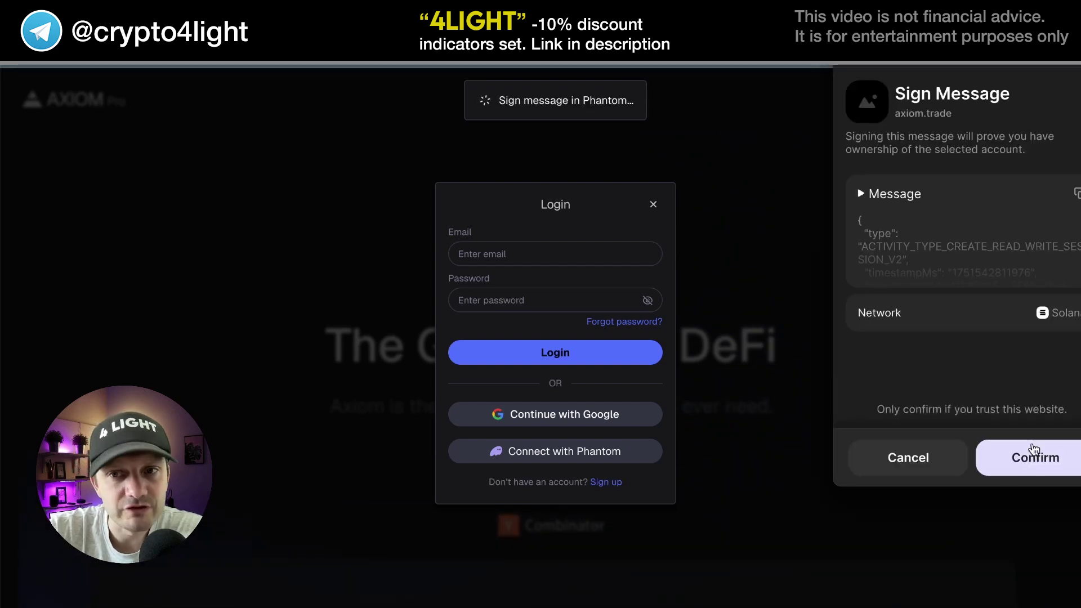
{"action": "left_click", "coordinate": [1039, 459]}
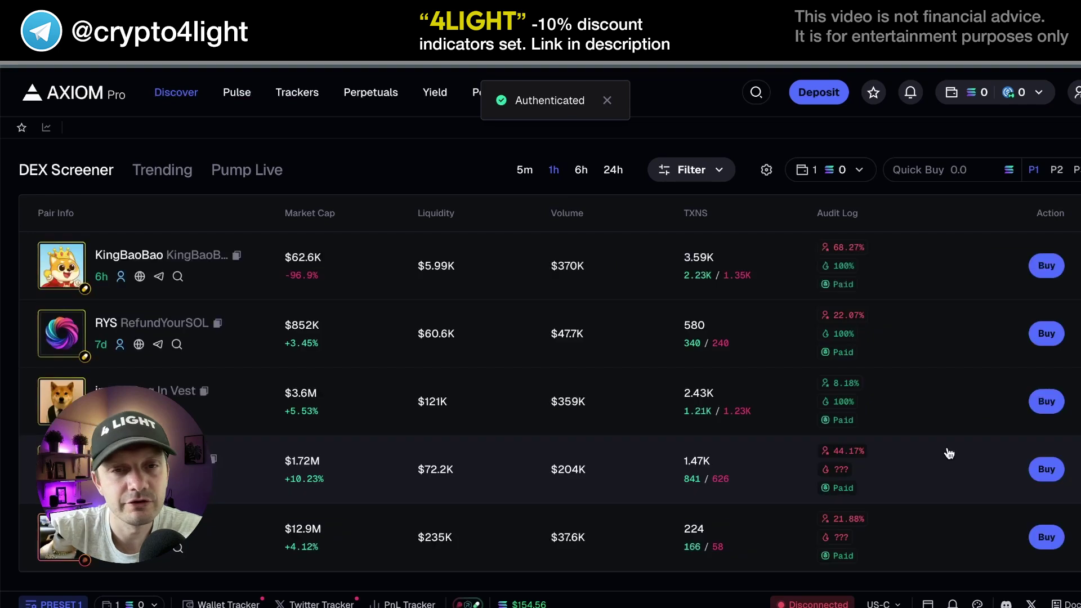
Step: Open Account and Security, review the recovery key, language, wallets, rewards and yields settings, and close it
{"action": "left_click", "coordinate": [1077, 94]}
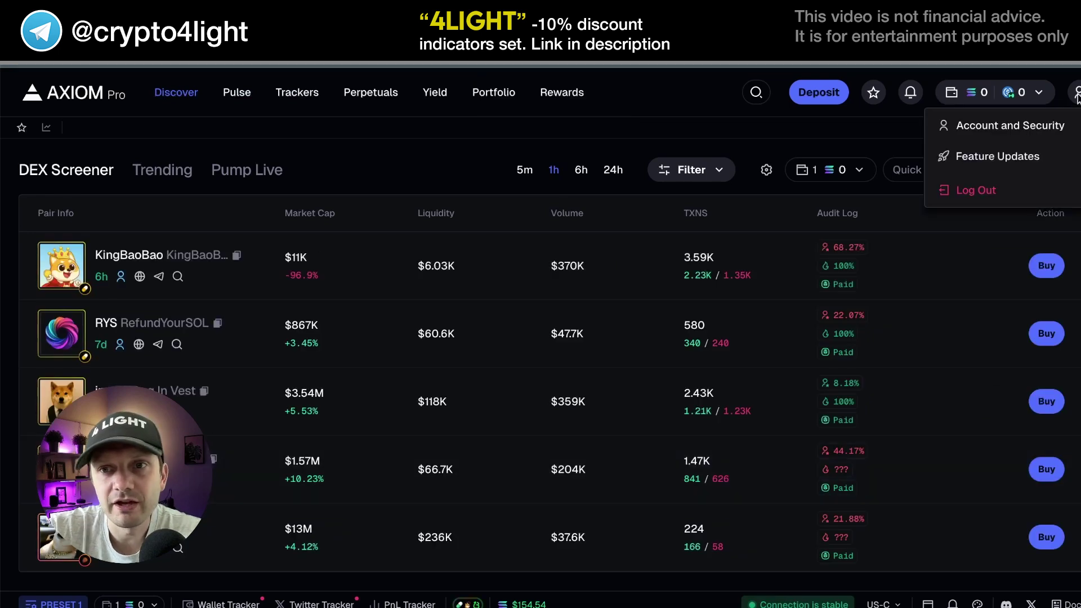
{"action": "left_click", "coordinate": [1008, 126]}
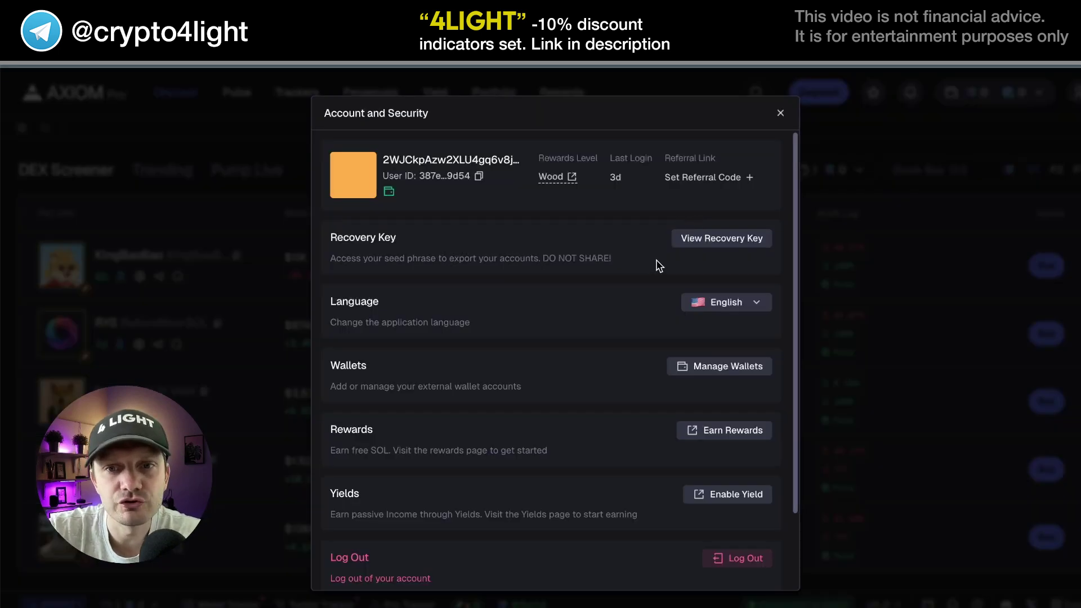
{"action": "scroll", "coordinate": [610, 311], "scroll_direction": "down", "scroll_amount": 1}
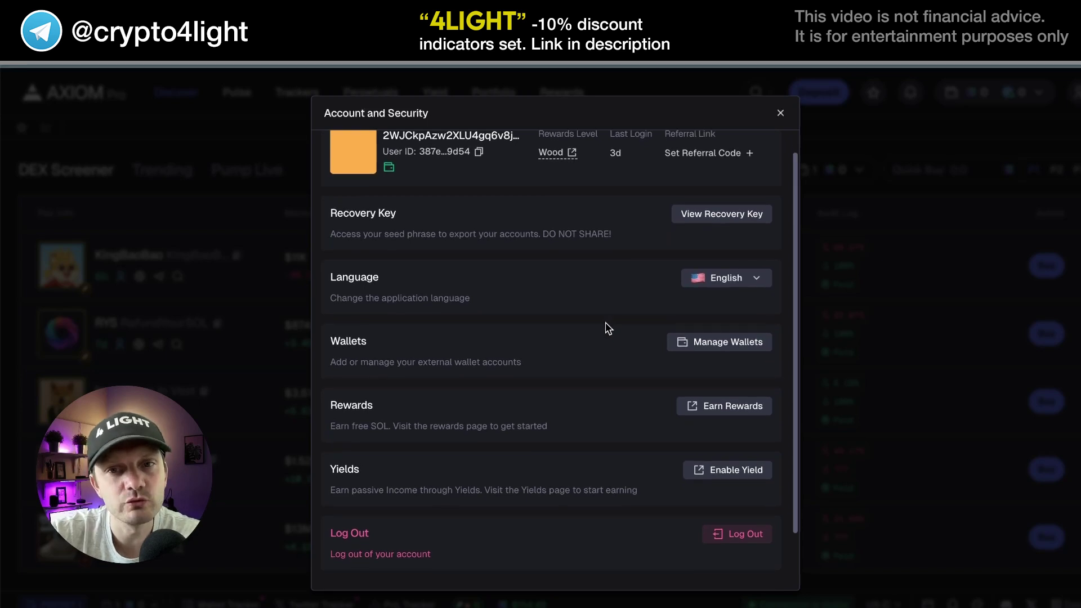
{"action": "scroll", "coordinate": [605, 304], "scroll_direction": "up", "scroll_amount": 1}
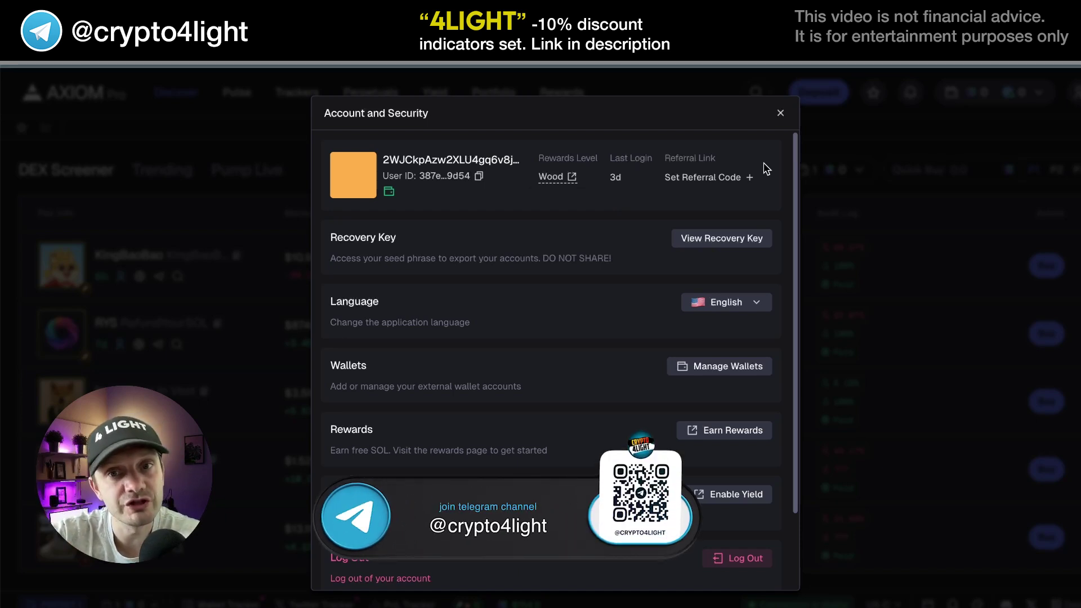
{"action": "left_click", "coordinate": [818, 92]}
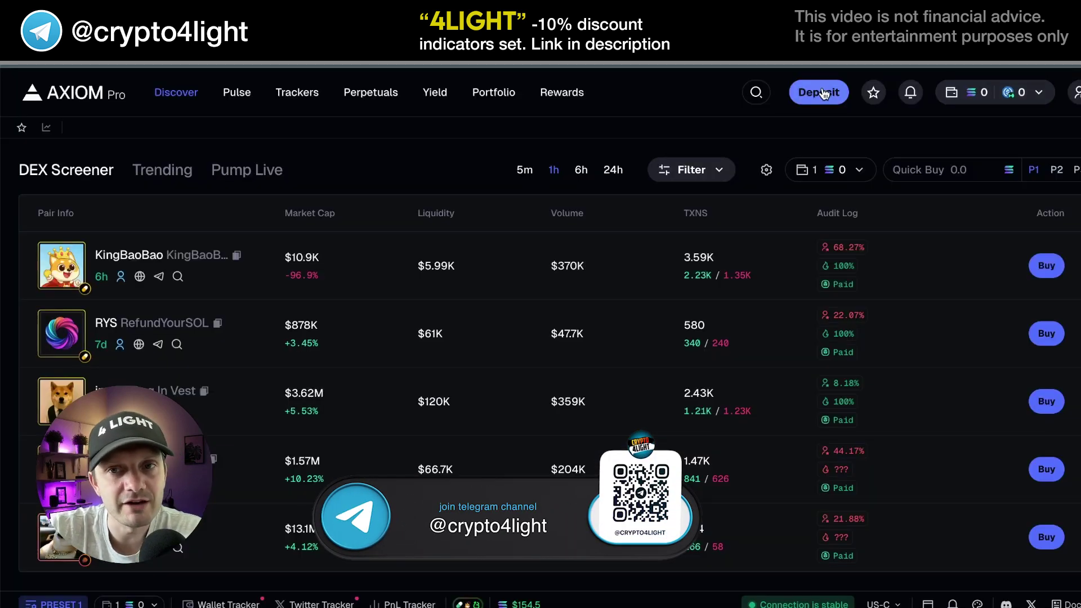
Step: Open the Exchange dialog, review its Solana deposit and buy options, and close it
{"action": "left_click", "coordinate": [821, 93]}
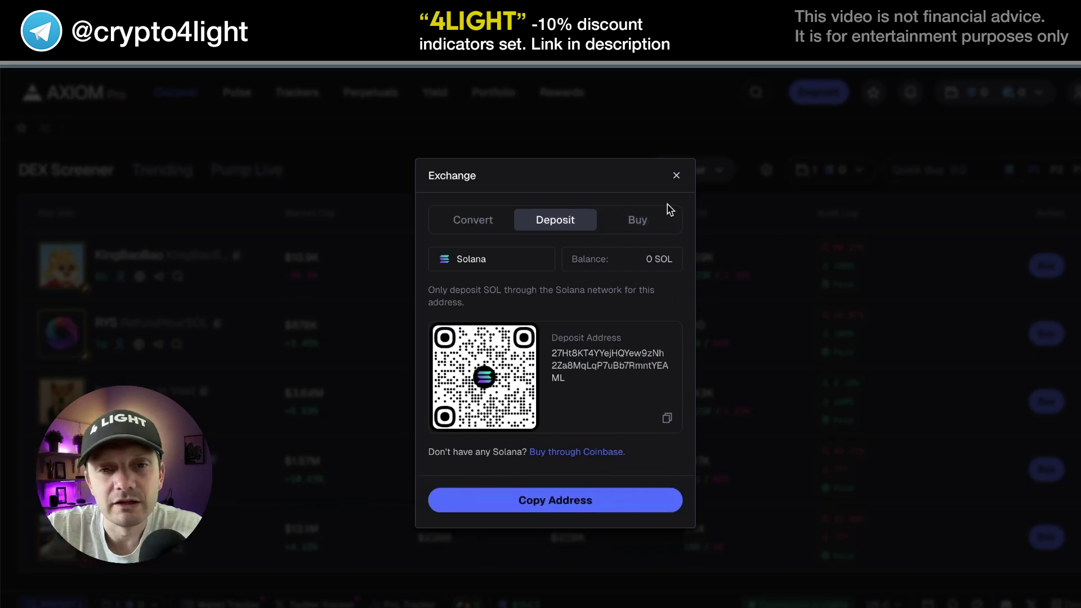
{"action": "left_click", "coordinate": [654, 220]}
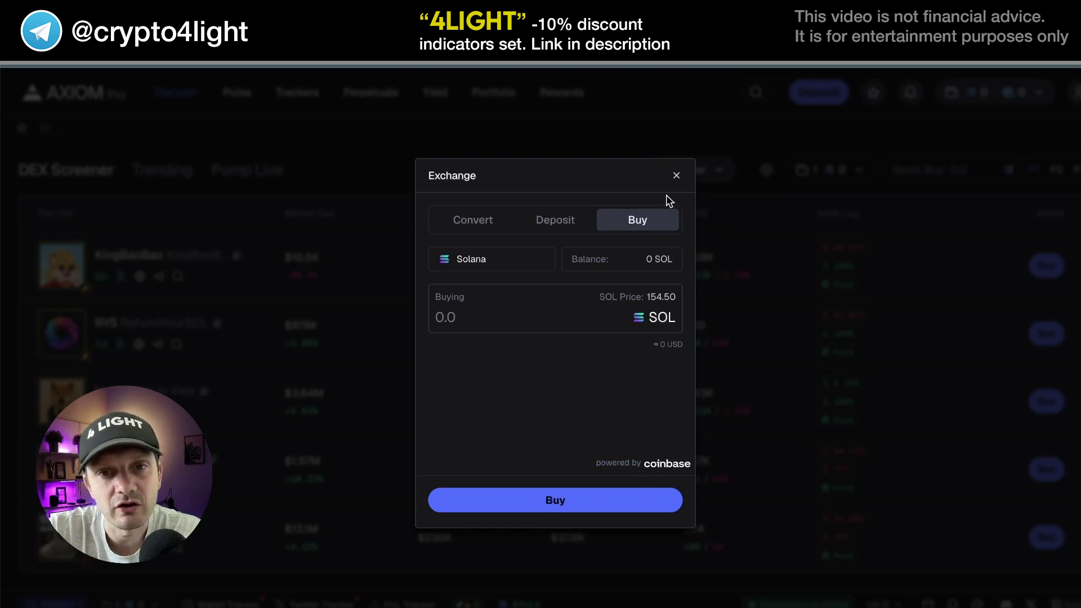
{"action": "left_click", "coordinate": [676, 176]}
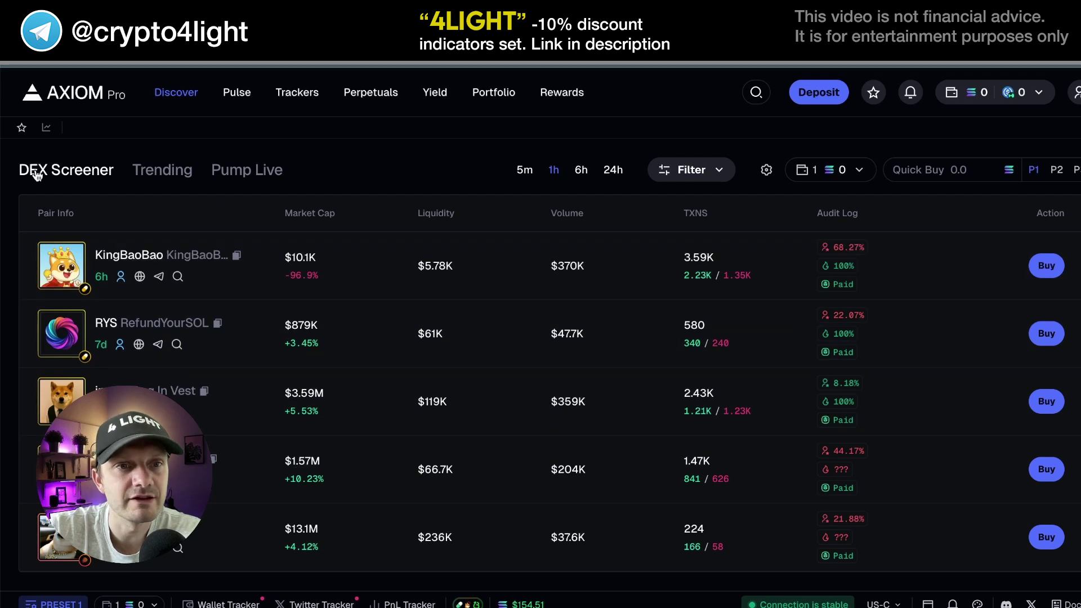
Step: Open the invest (Dog In Vest) token's page and read the developer trade and migration markers on its chart
{"action": "key", "text": "ctrl+minus"}
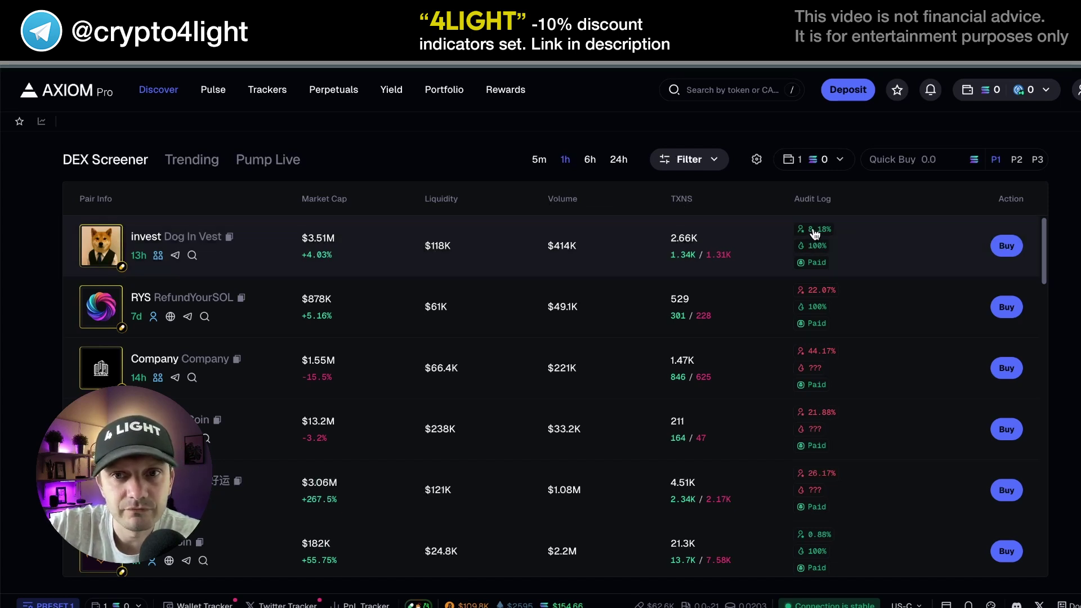
{"action": "left_click", "coordinate": [153, 241]}
{"action": "mouse_move", "coordinate": [484, 269]}
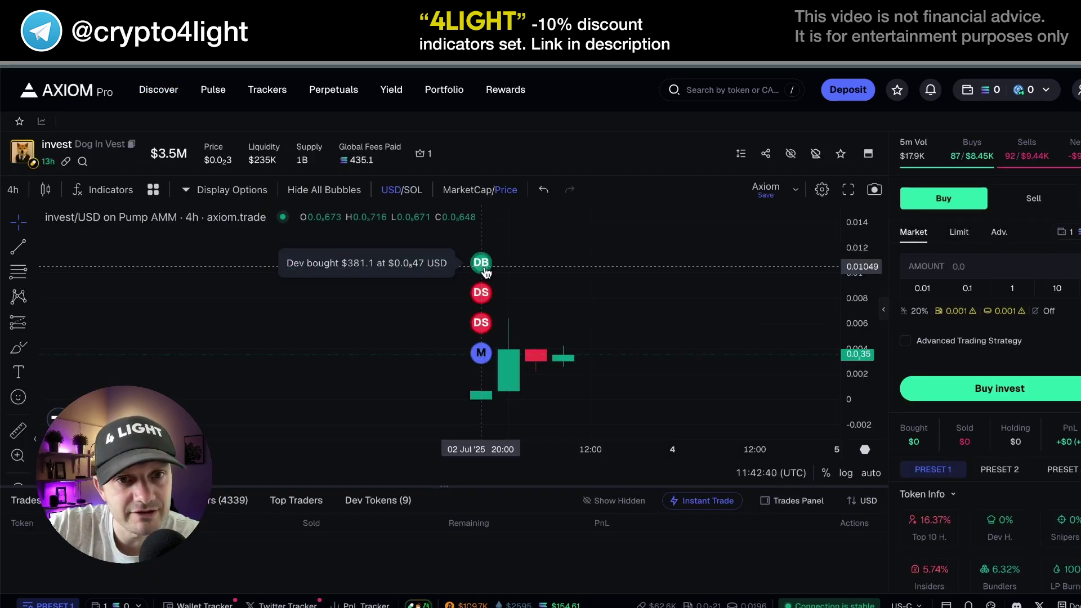
{"action": "mouse_move", "coordinate": [483, 297]}
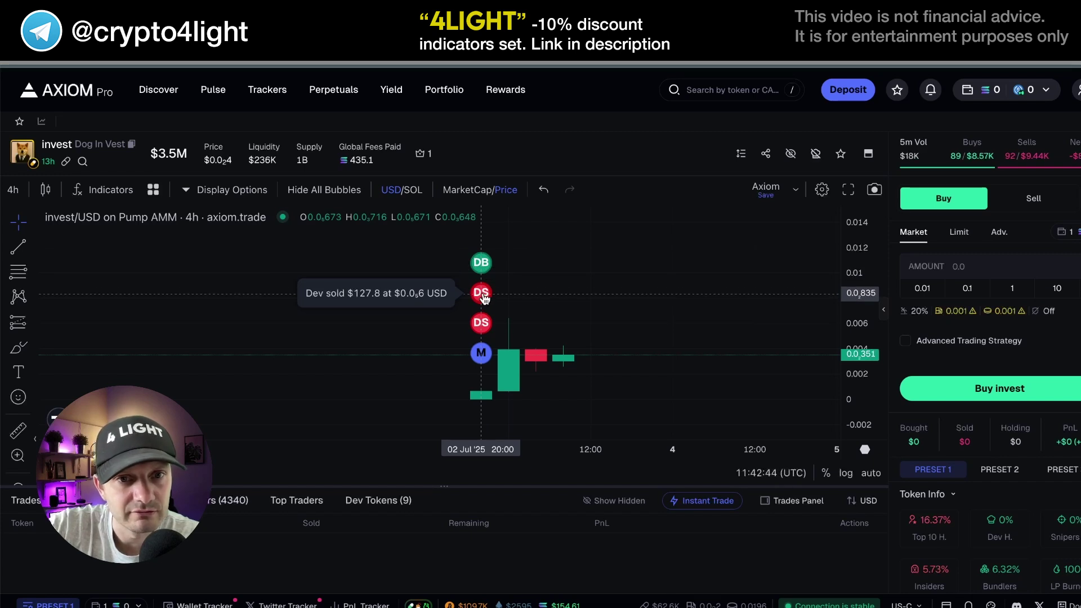
{"action": "mouse_move", "coordinate": [483, 325]}
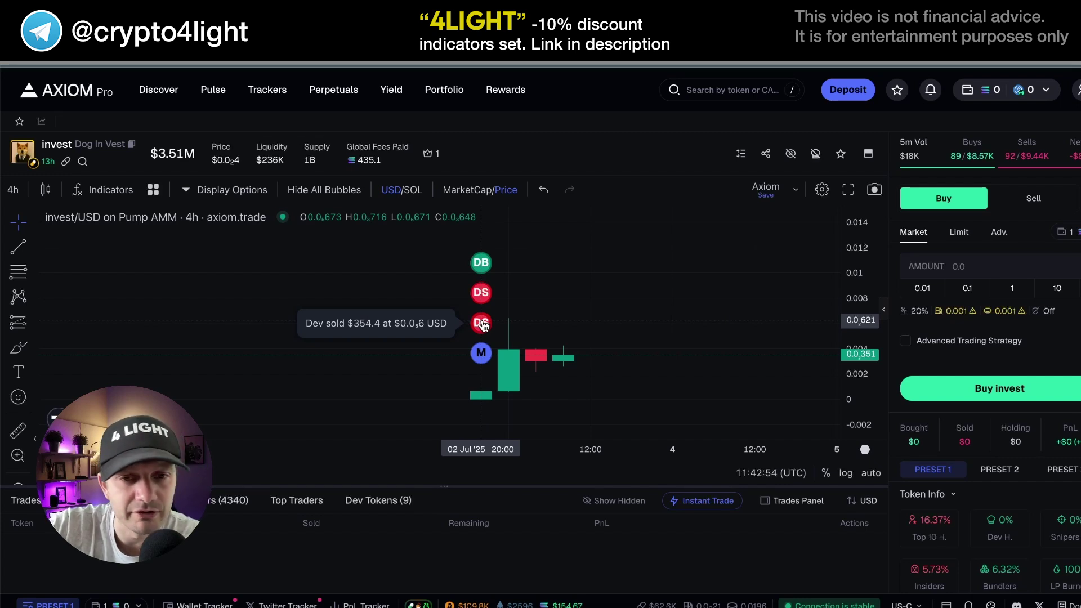
{"action": "mouse_move", "coordinate": [481, 356]}
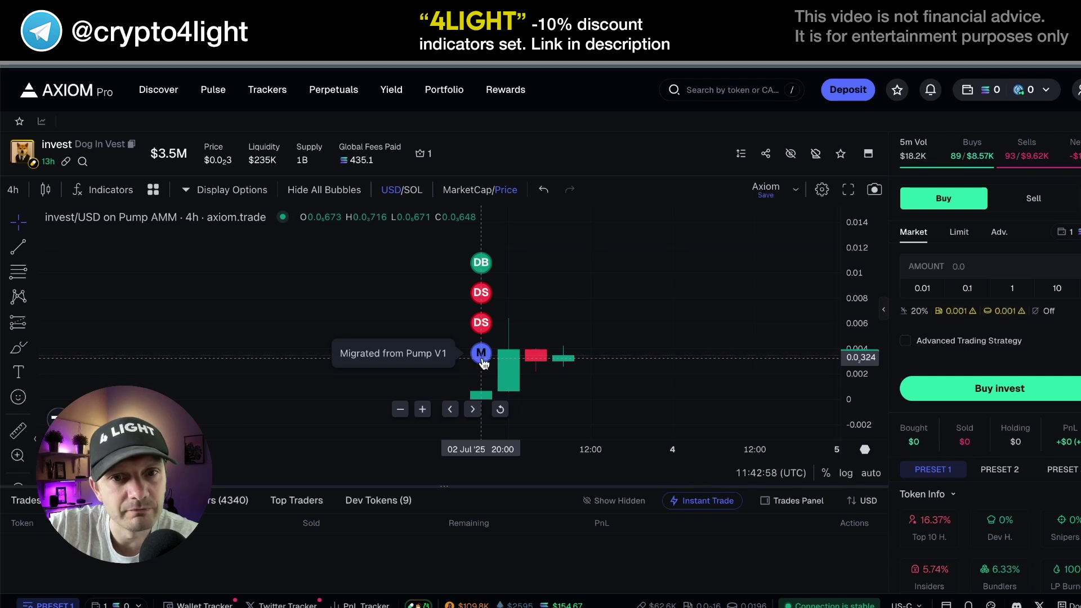
{"action": "scroll", "coordinate": [482, 363], "scroll_direction": "up", "scroll_amount": 2}
{"action": "mouse_move", "coordinate": [415, 258]}
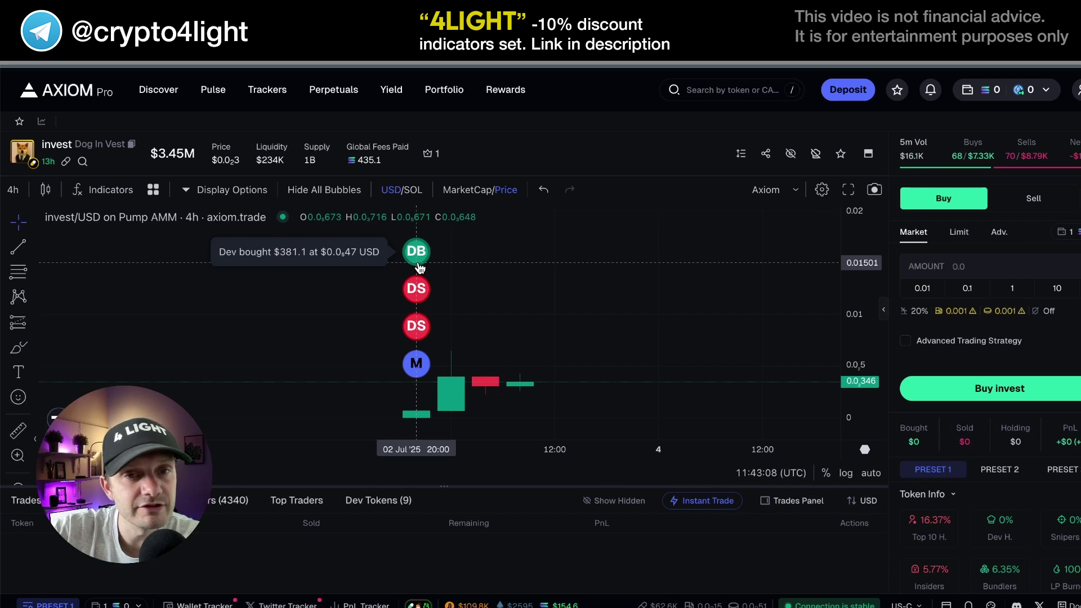
Step: Switch the chart to market cap and back to price, and hide all trade bubbles
{"action": "left_click", "coordinate": [469, 191]}
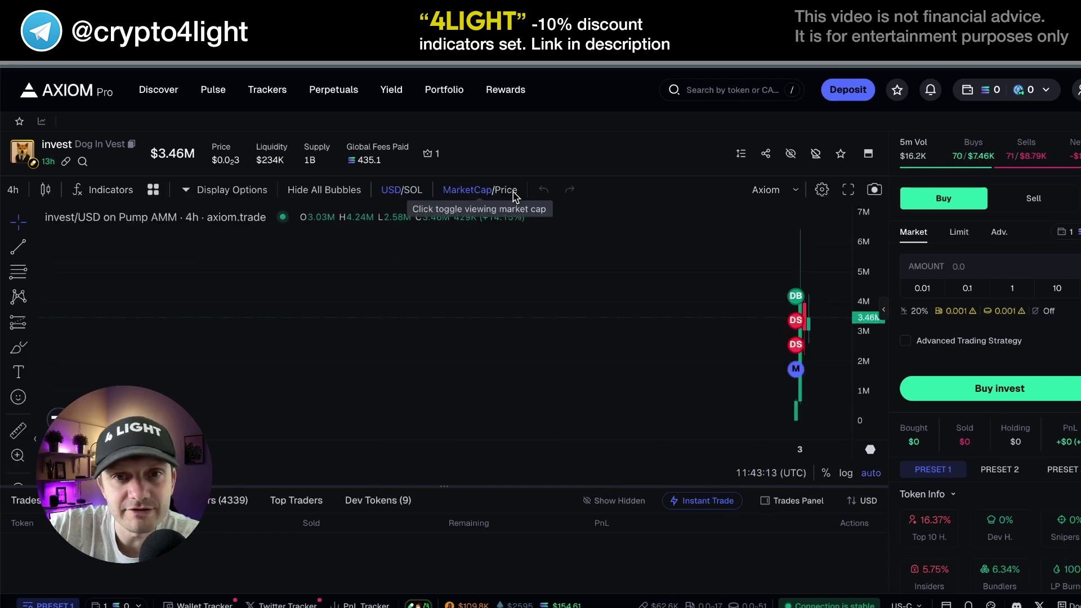
{"action": "left_click", "coordinate": [497, 192]}
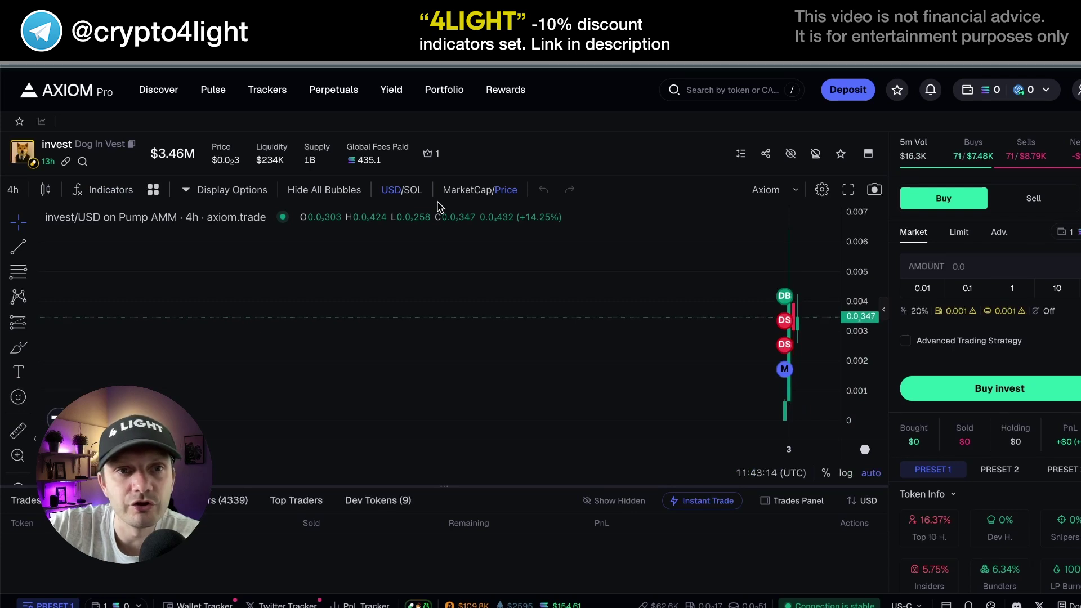
{"action": "left_click", "coordinate": [318, 194]}
{"action": "left_click", "coordinate": [319, 192]}
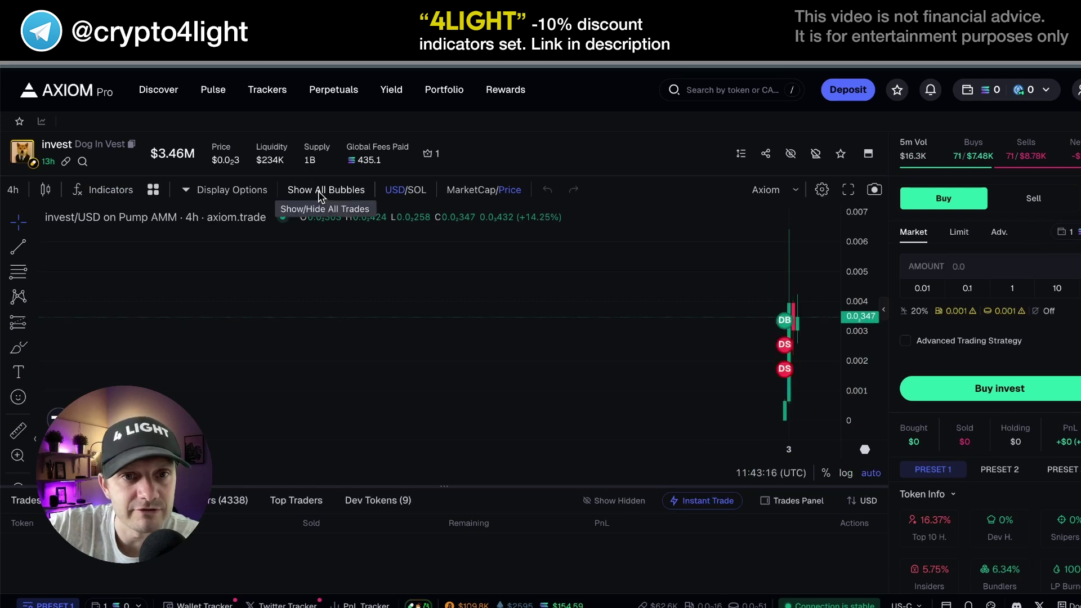
{"action": "left_click", "coordinate": [326, 190]}
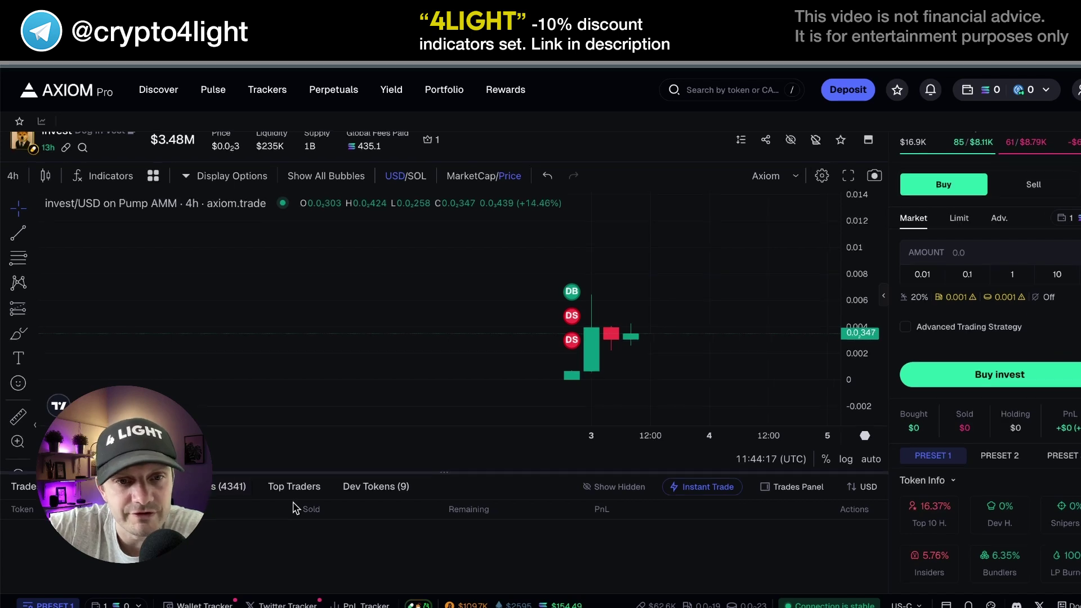
Step: Open the token's Holders list and examine its holder bubble map, wallet details and cluster filter
{"action": "scroll", "coordinate": [292, 504], "scroll_direction": "down", "scroll_amount": 4}
{"action": "left_click", "coordinate": [227, 291]}
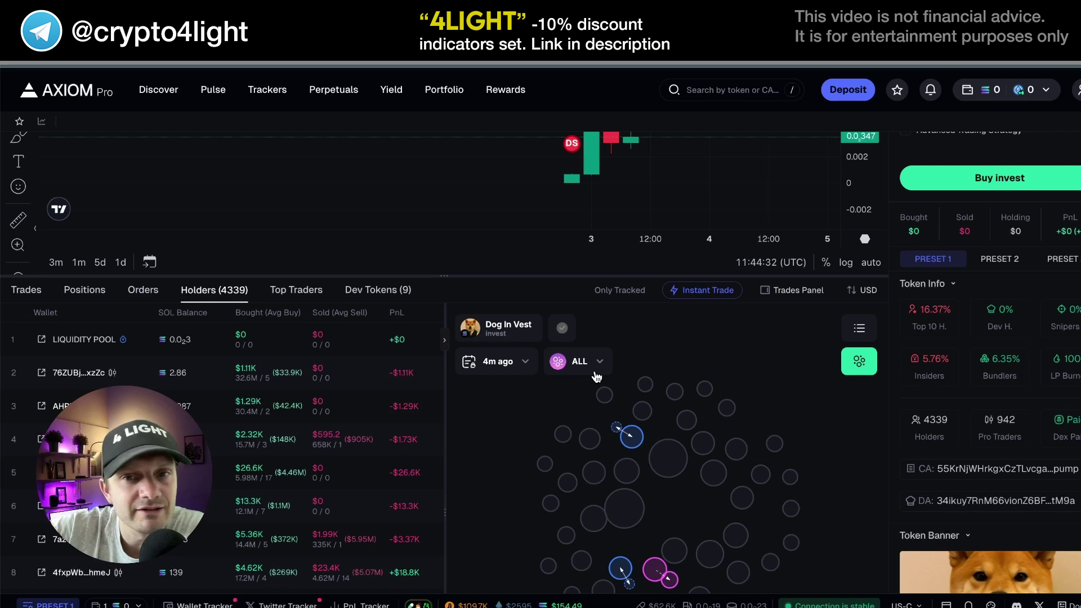
{"action": "scroll", "coordinate": [734, 409], "scroll_direction": "down", "scroll_amount": 2}
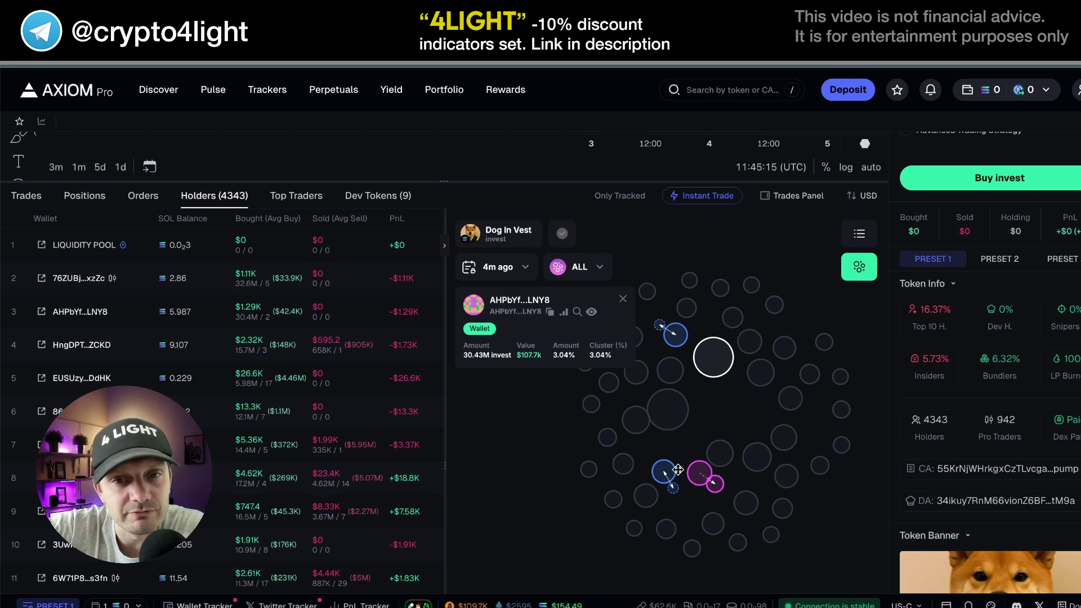
{"action": "left_click", "coordinate": [623, 298]}
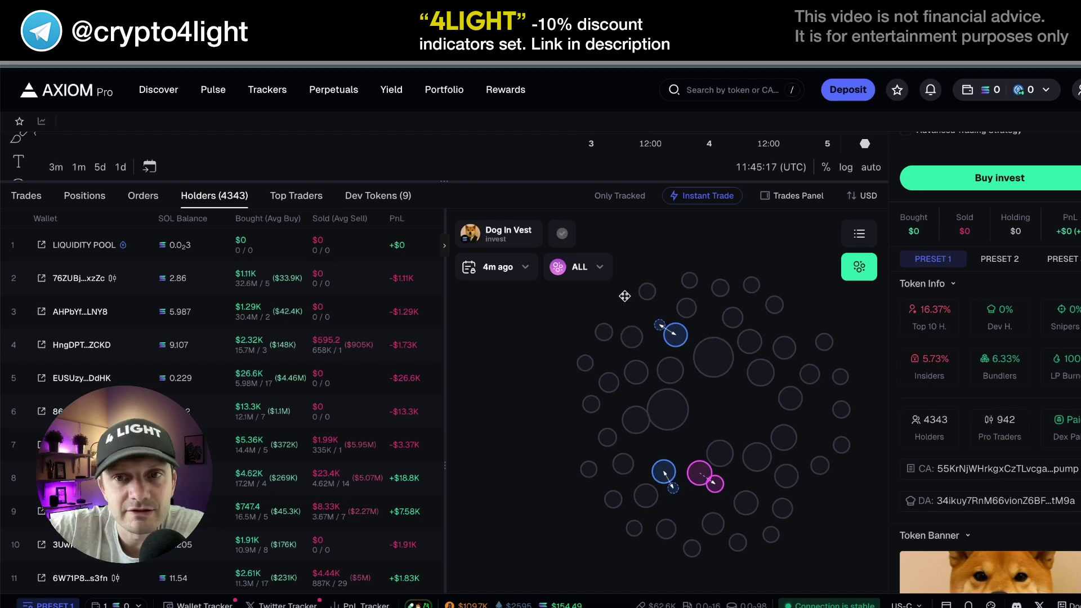
{"action": "left_click", "coordinate": [599, 269]}
{"action": "left_click", "coordinate": [599, 269]}
{"action": "left_click", "coordinate": [858, 267]}
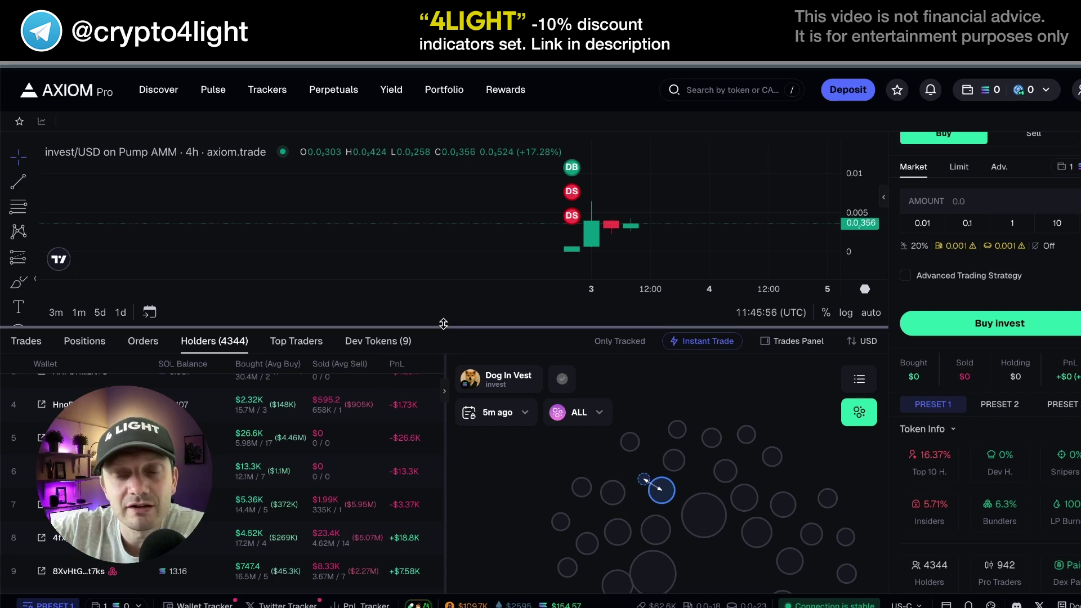
Step: Enlarge the price chart by shrinking the holders table beneath it
{"action": "left_click_drag", "start_coordinate": [444, 323], "coordinate": [444, 488]}
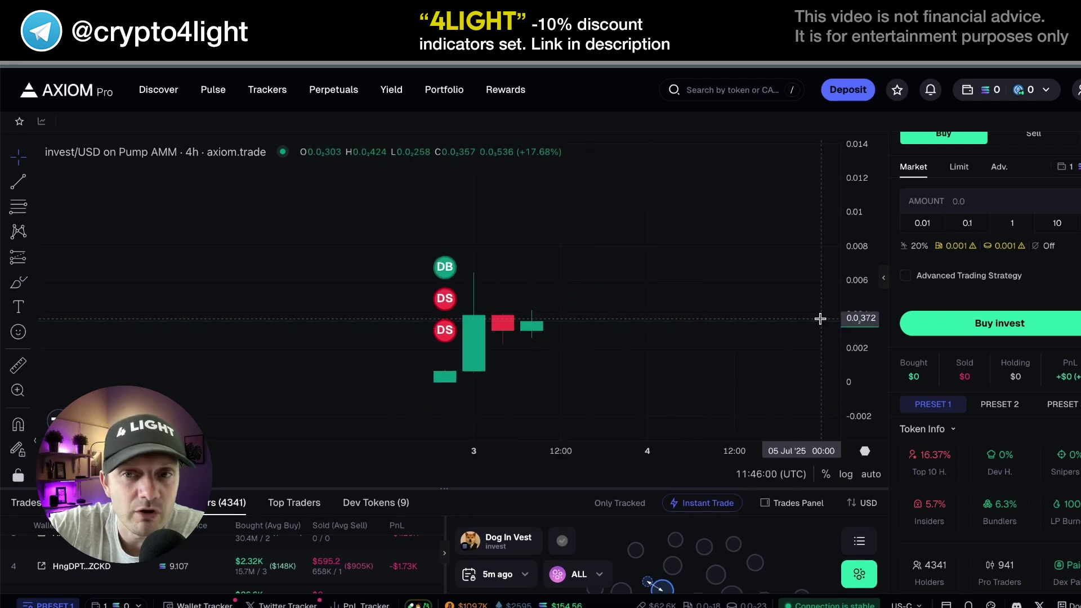
{"action": "scroll", "coordinate": [895, 416], "scroll_direction": "up", "scroll_amount": 2}
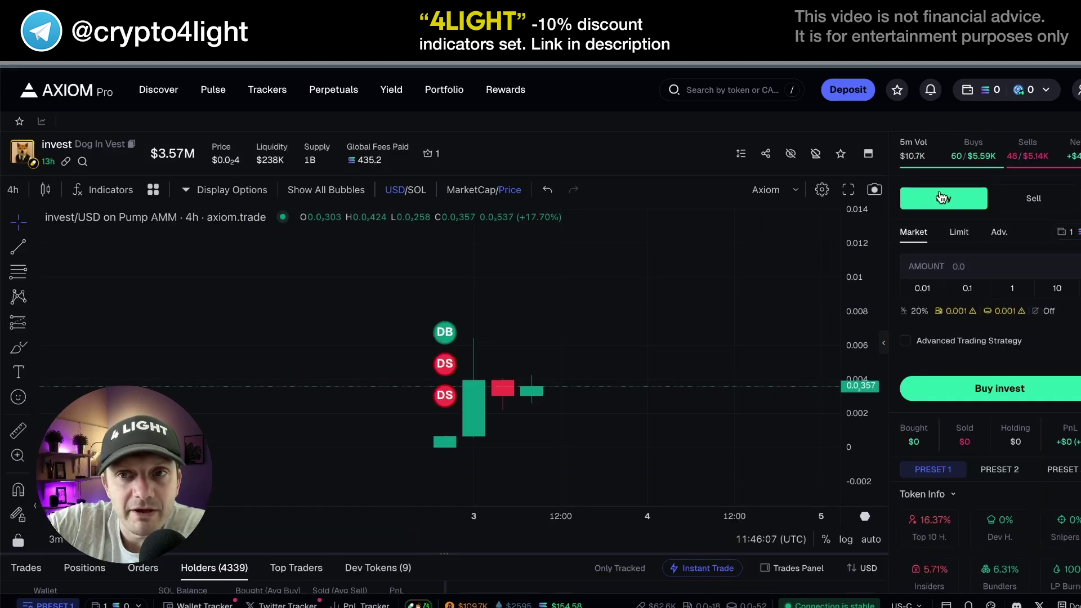
Step: Set the market buy amount to 10 SOL, and switch the order form to Sell
{"action": "left_click", "coordinate": [1056, 289]}
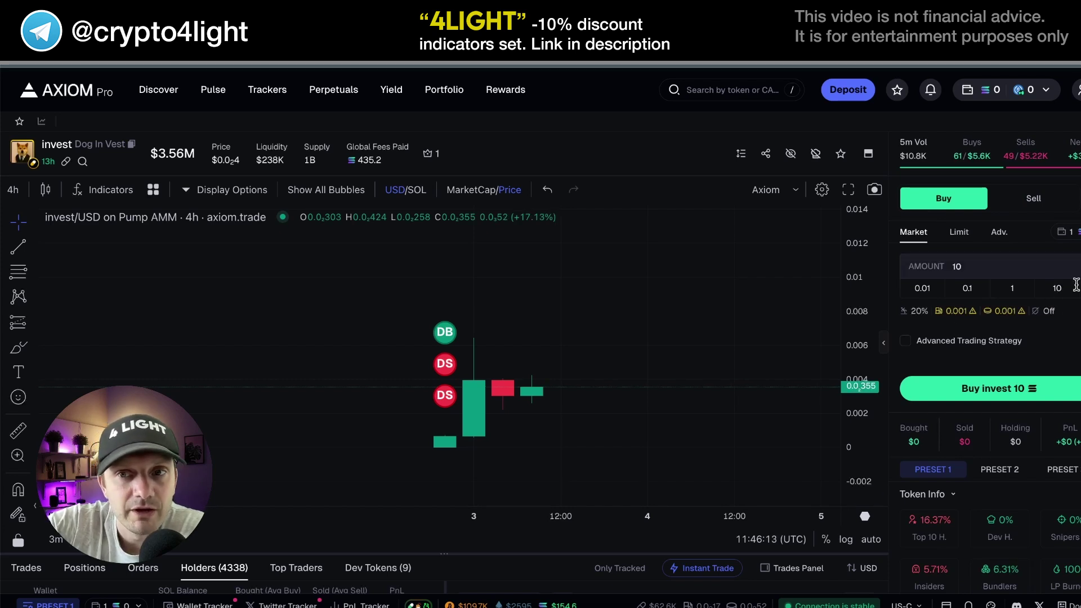
{"action": "left_click", "coordinate": [1037, 208]}
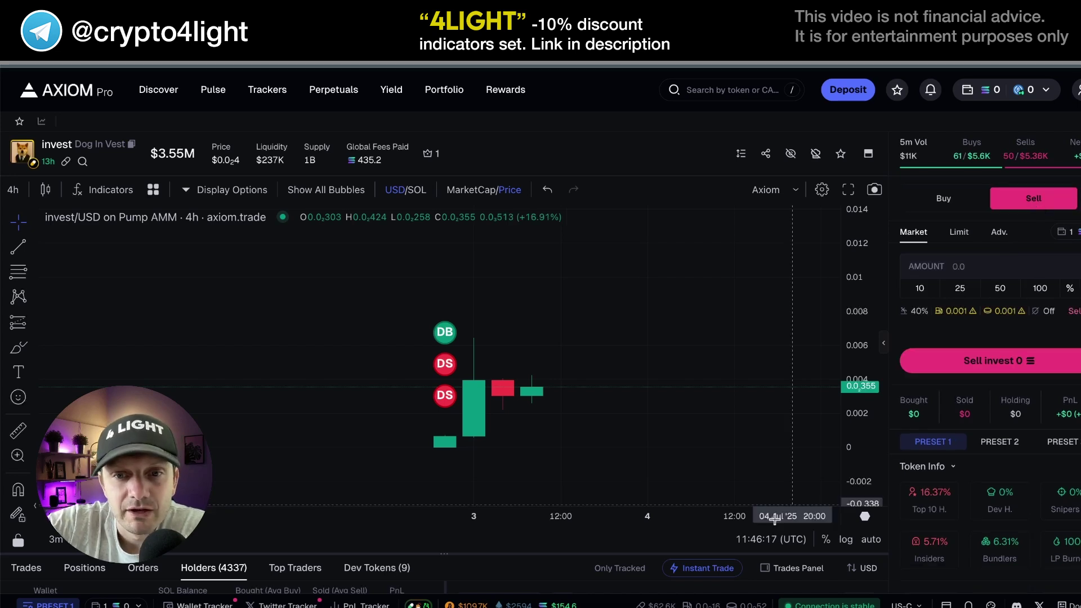
Step: Open the Instant Trade window, review its quick buy and sell options, and close it
{"action": "left_click", "coordinate": [705, 569]}
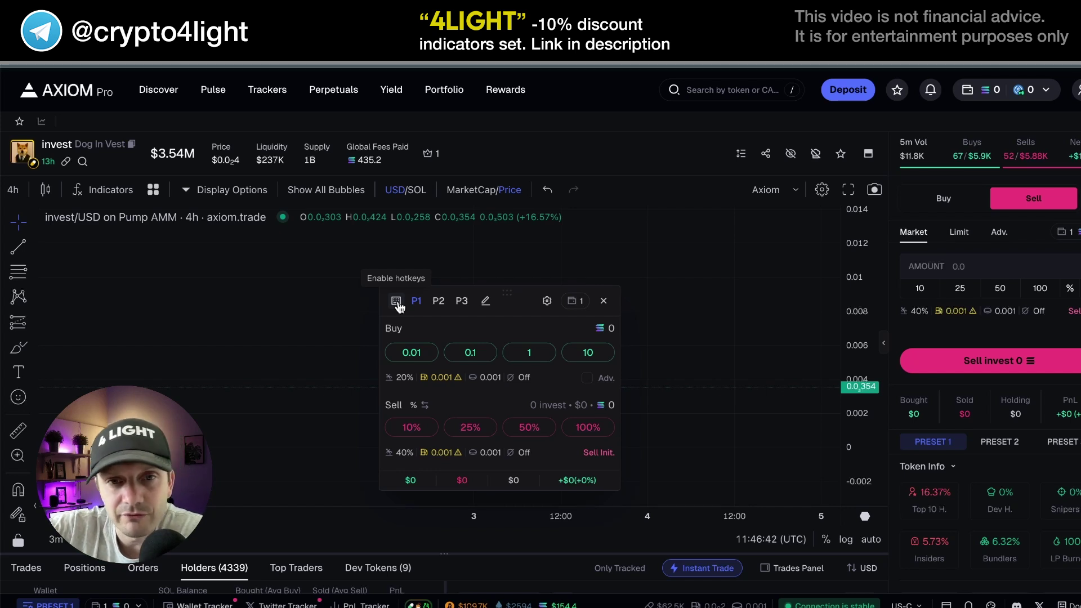
{"action": "left_click", "coordinate": [603, 300]}
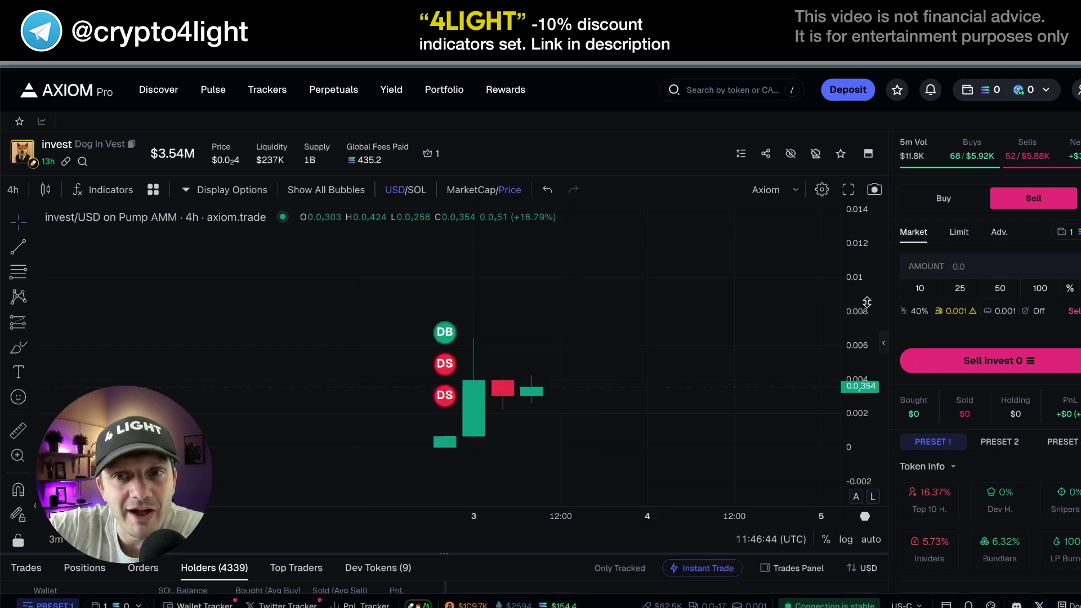
{"action": "left_click_drag", "start_coordinate": [867, 302], "coordinate": [857, 307]}
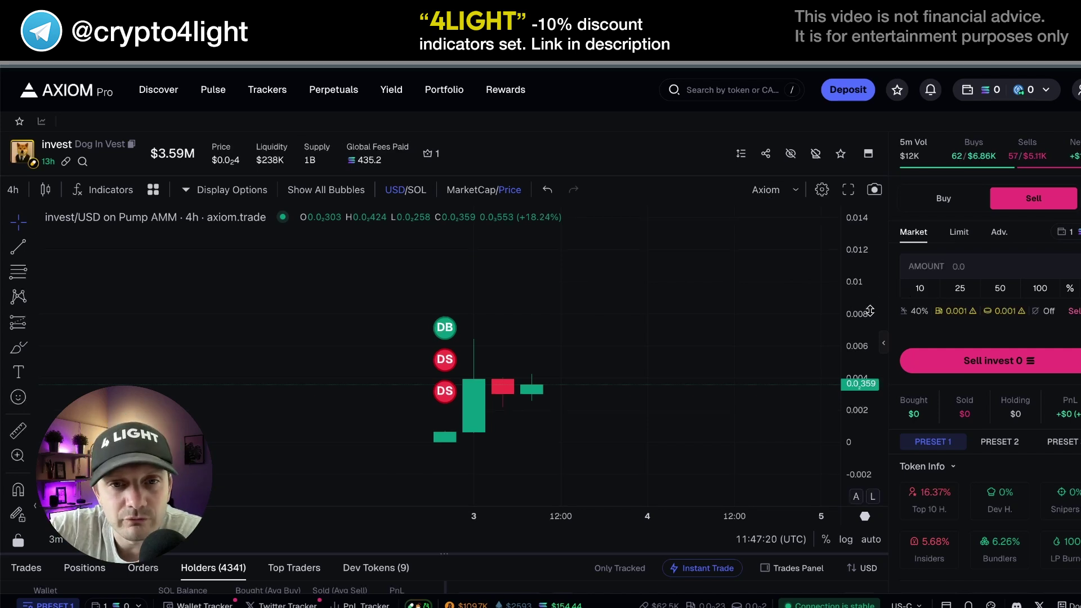
Step: Examine the token's info panel, contract addresses, banner and Similar Tokens list, and return to the price chart
{"action": "scroll", "coordinate": [937, 444], "scroll_direction": "down", "scroll_amount": 1}
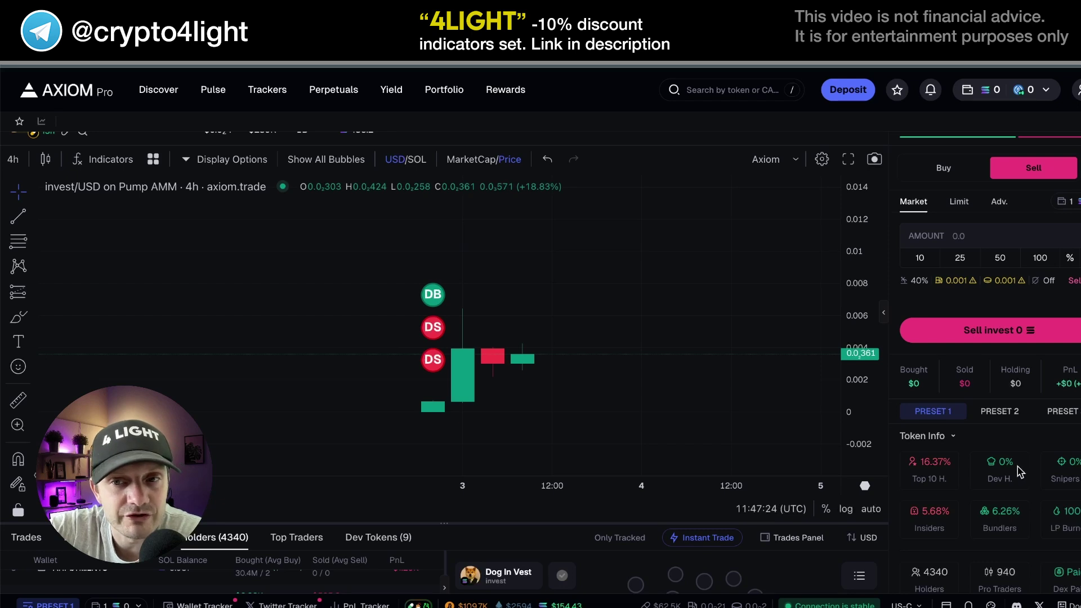
{"action": "scroll", "coordinate": [1018, 471], "scroll_direction": "down", "scroll_amount": 5}
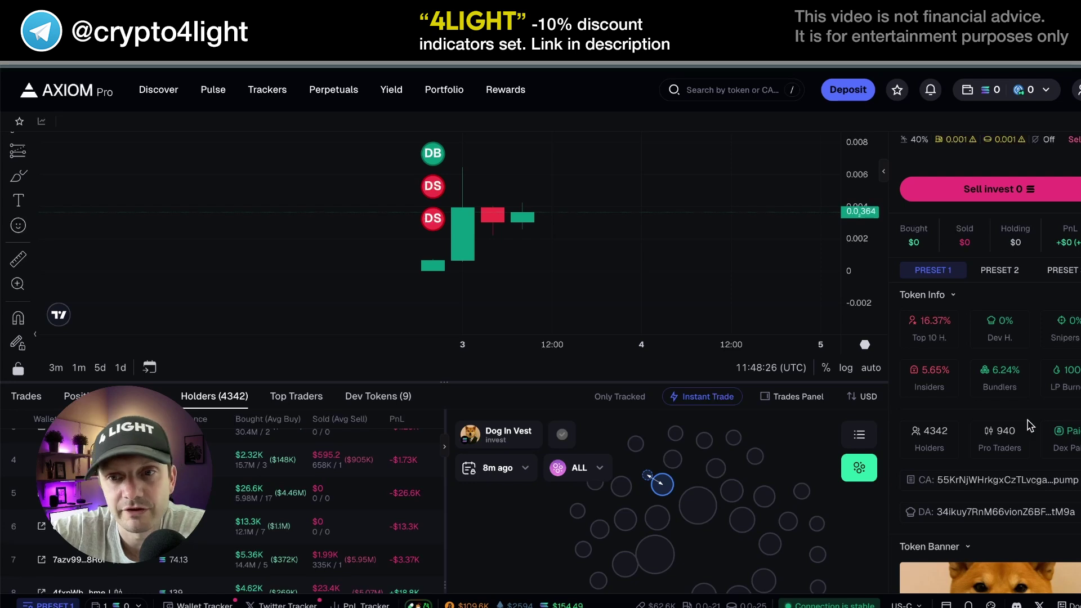
{"action": "scroll", "coordinate": [1029, 425], "scroll_direction": "down", "scroll_amount": 1}
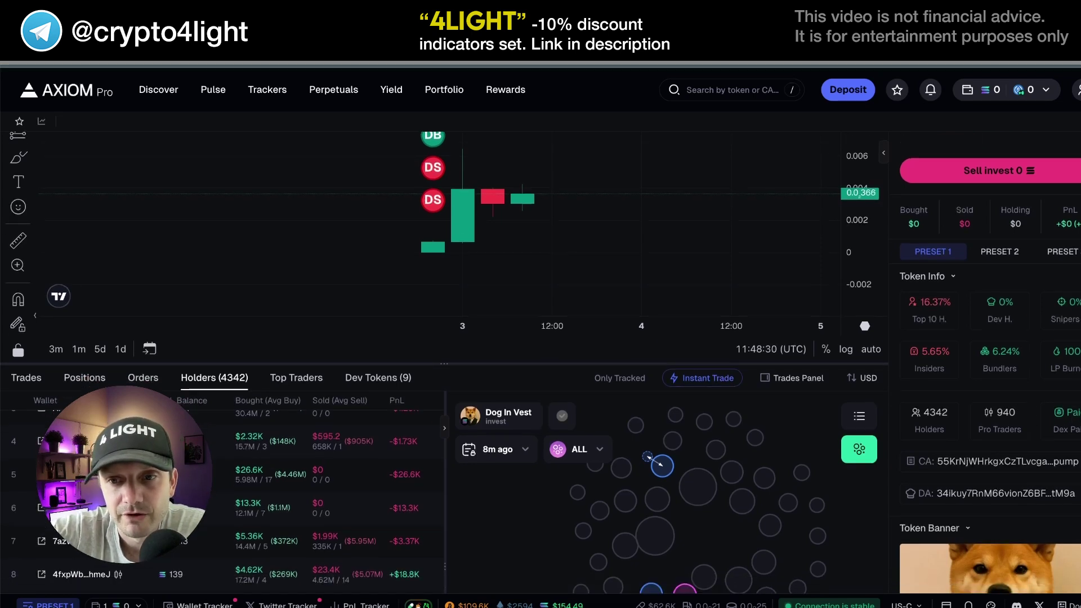
{"action": "scroll", "coordinate": [1076, 397], "scroll_direction": "down", "scroll_amount": 1}
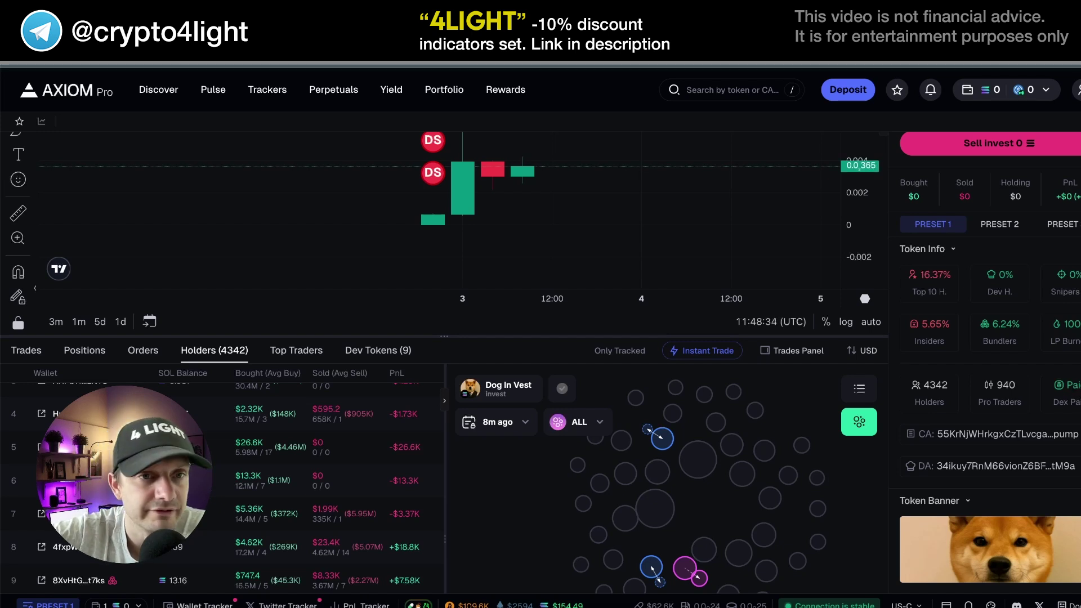
{"action": "scroll", "coordinate": [998, 526], "scroll_direction": "down", "scroll_amount": 3}
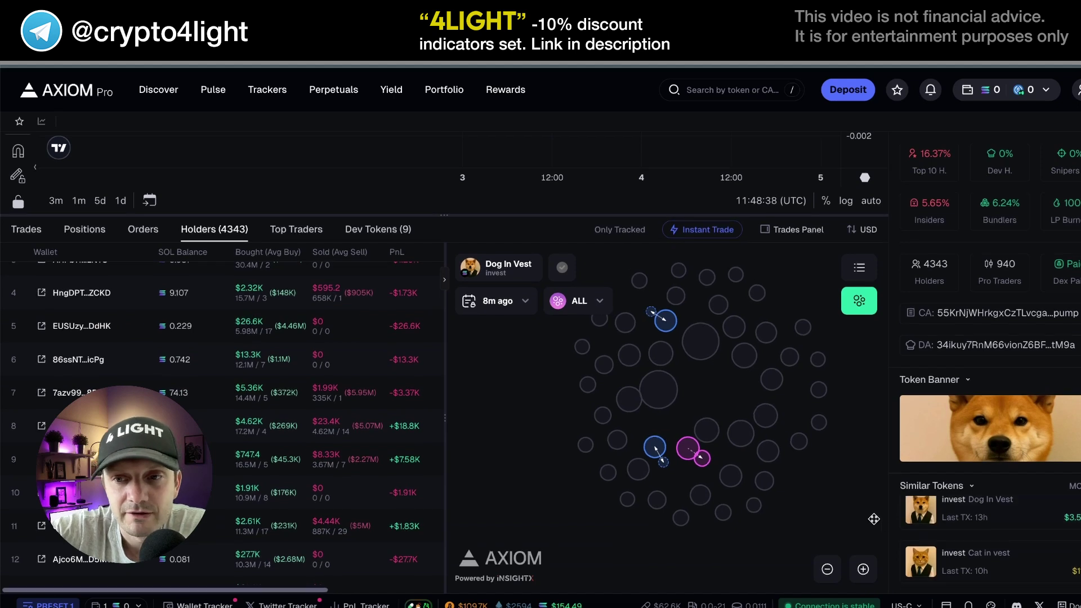
{"action": "scroll", "coordinate": [987, 509], "scroll_direction": "down", "scroll_amount": 1}
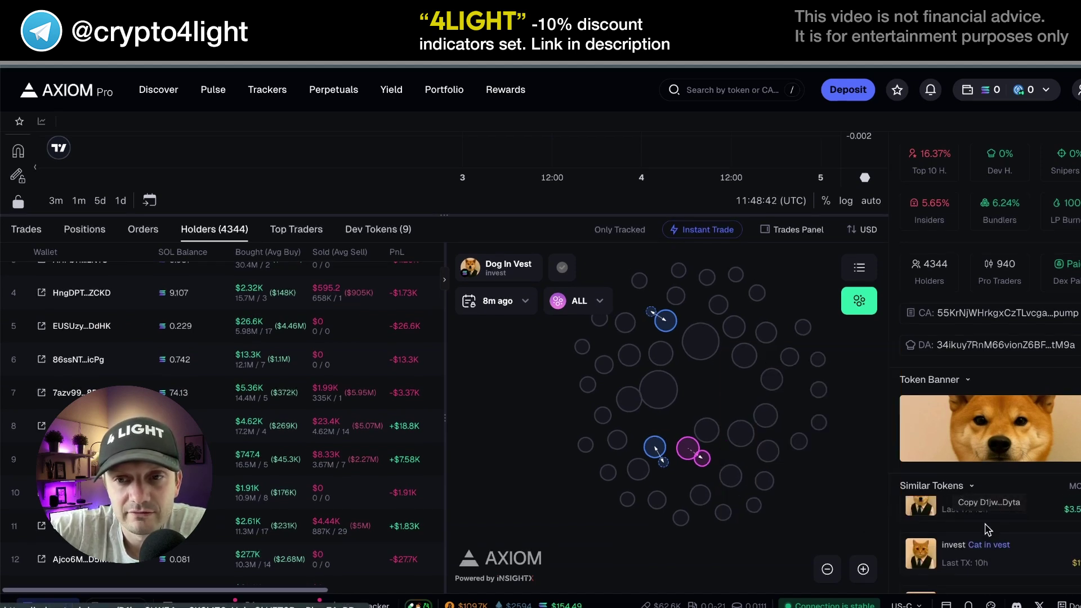
{"action": "scroll", "coordinate": [991, 548], "scroll_direction": "down", "scroll_amount": 1}
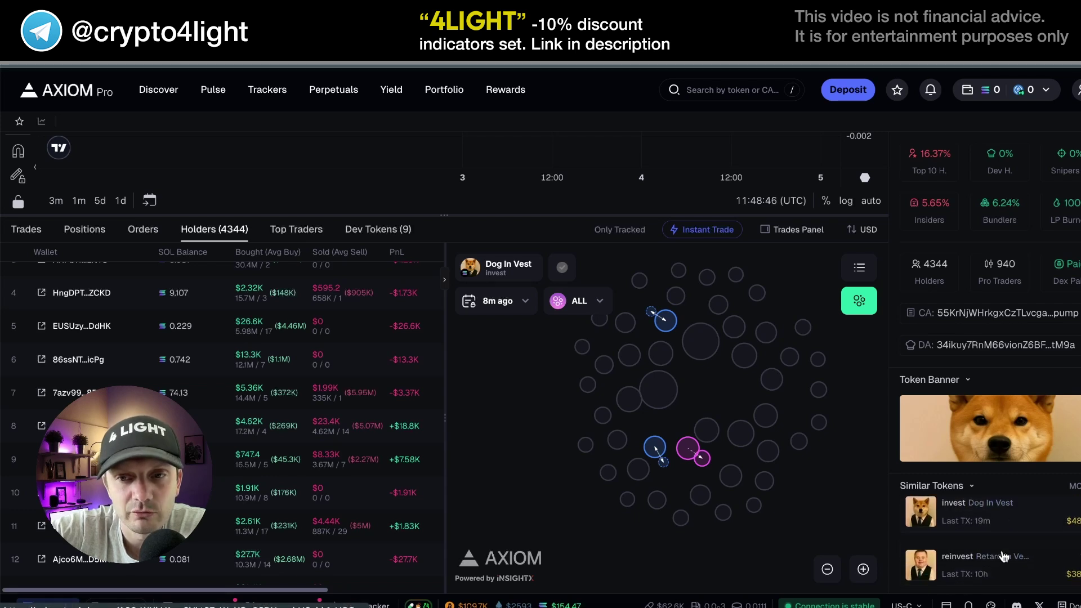
{"action": "scroll", "coordinate": [878, 502], "scroll_direction": "down", "scroll_amount": 5}
{"action": "scroll", "coordinate": [879, 503], "scroll_direction": "down", "scroll_amount": 3}
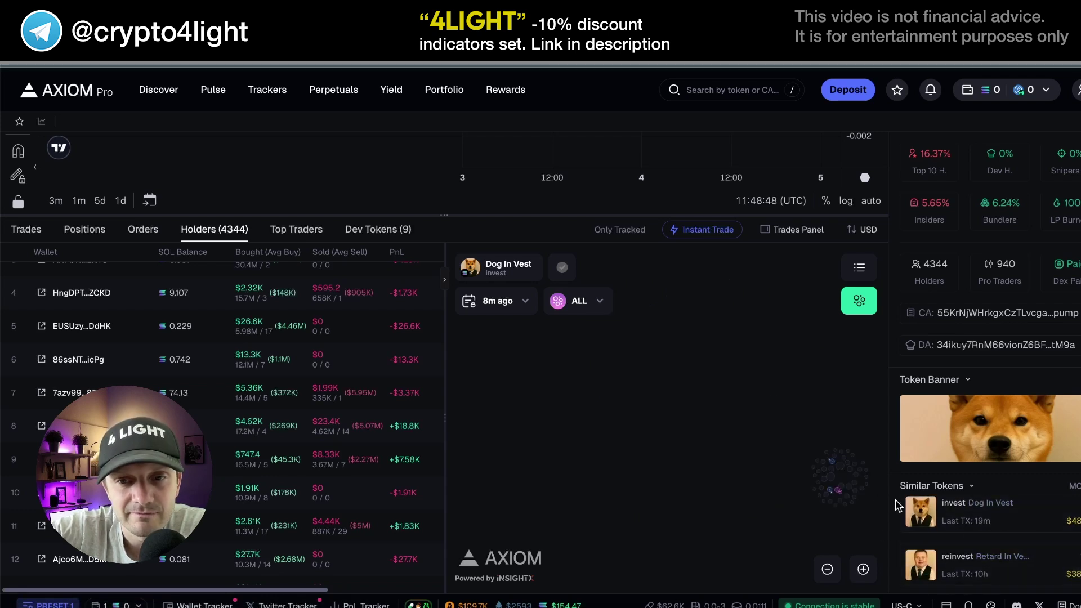
{"action": "scroll", "coordinate": [887, 418], "scroll_direction": "up", "scroll_amount": 6}
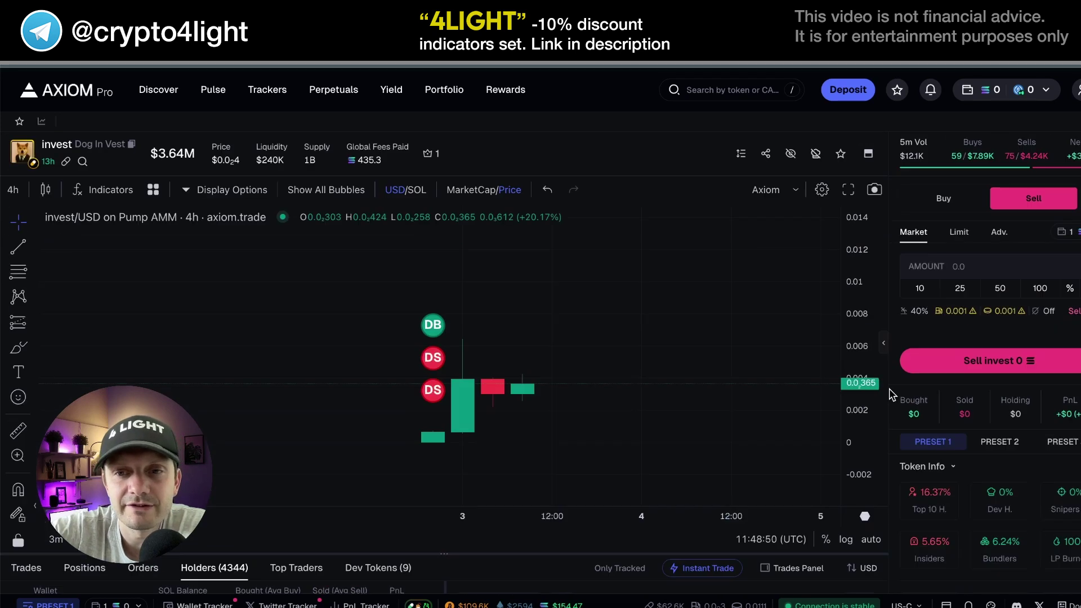
{"action": "scroll", "coordinate": [784, 321], "scroll_direction": "up", "scroll_amount": 2}
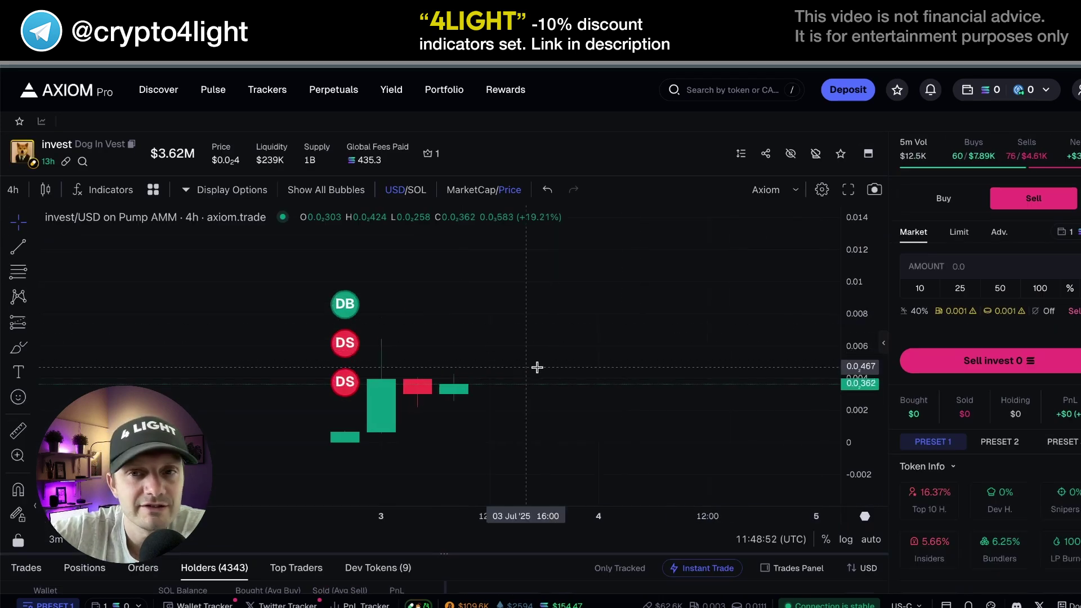
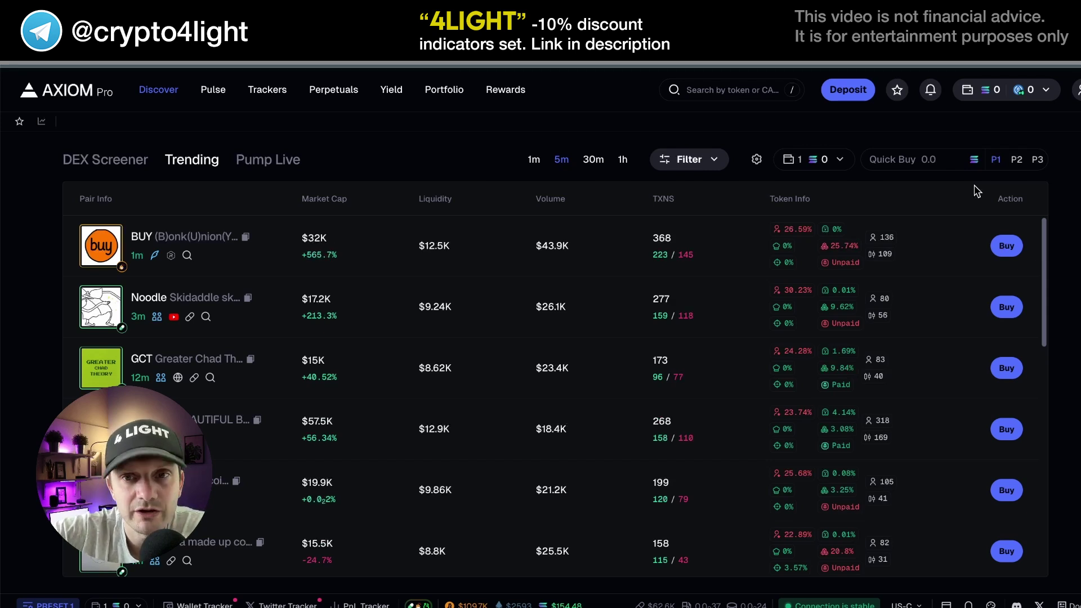
Step: Browse the Pump Live tokens on the Discover page, and switch to the DEX Screener list
{"action": "left_click", "coordinate": [268, 160]}
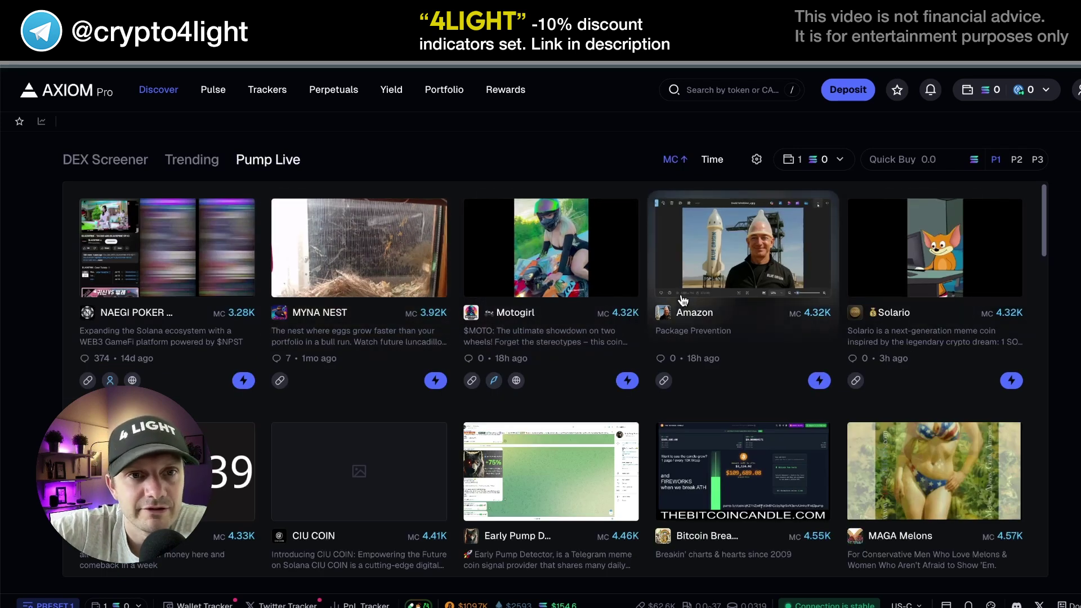
{"action": "scroll", "coordinate": [671, 337], "scroll_direction": "down", "scroll_amount": 5}
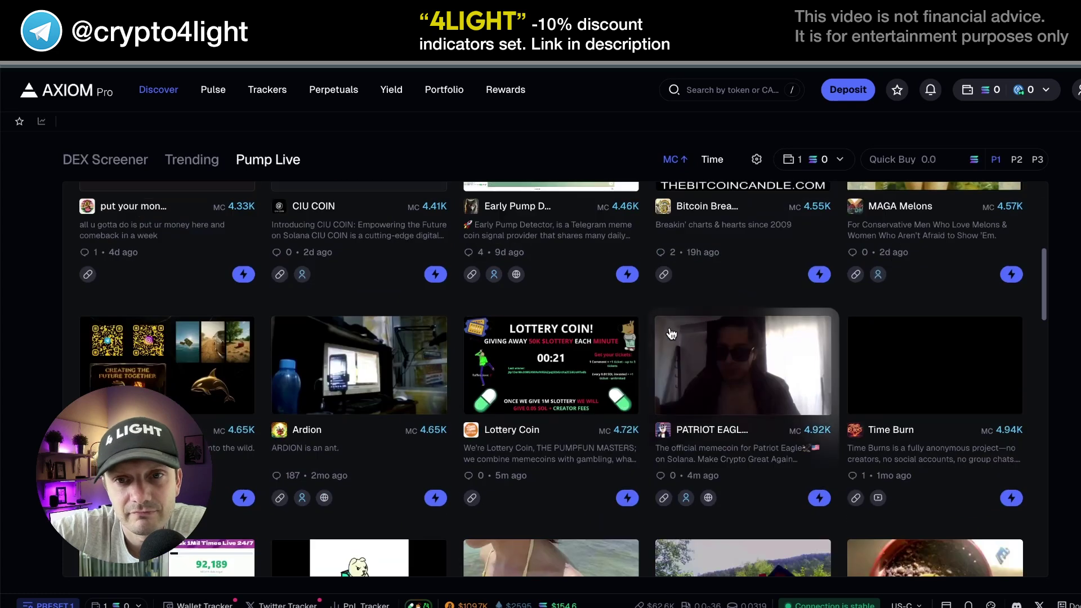
{"action": "scroll", "coordinate": [671, 334], "scroll_direction": "down", "scroll_amount": 3}
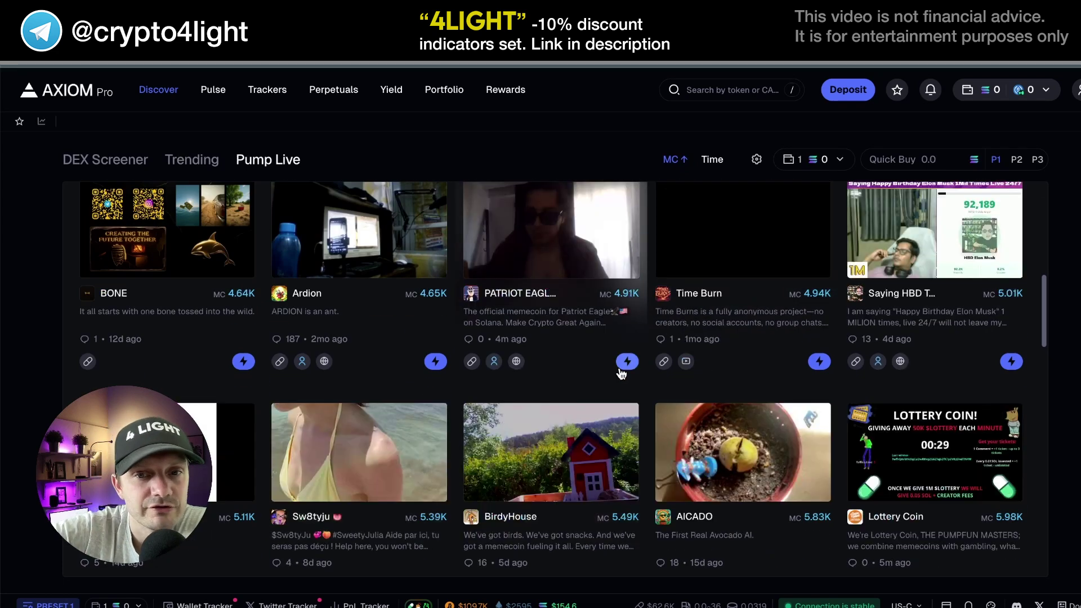
{"action": "scroll", "coordinate": [621, 373], "scroll_direction": "up", "scroll_amount": 5}
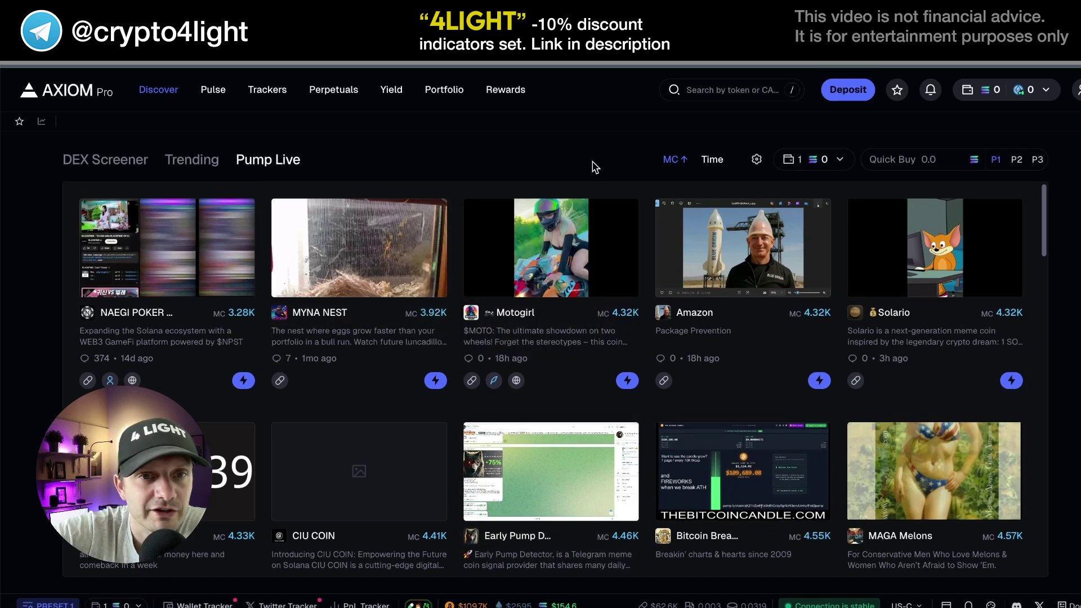
{"action": "left_click", "coordinate": [112, 163]}
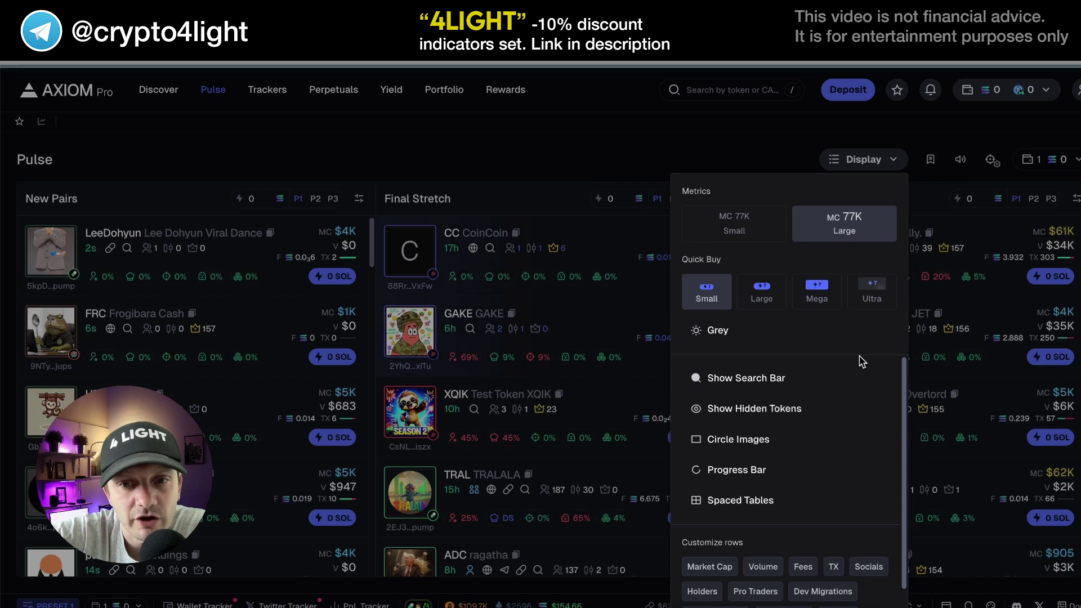
Step: Hide Socials from the token rows in the Pulse display options
{"action": "scroll", "coordinate": [833, 439], "scroll_direction": "down", "scroll_amount": 1}
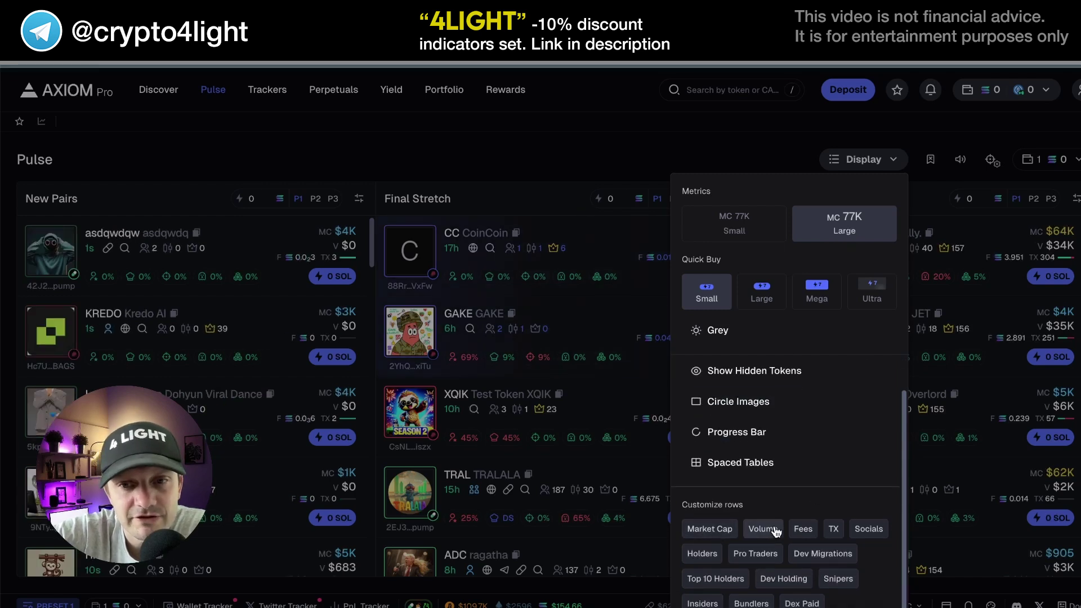
{"action": "left_click", "coordinate": [872, 529]}
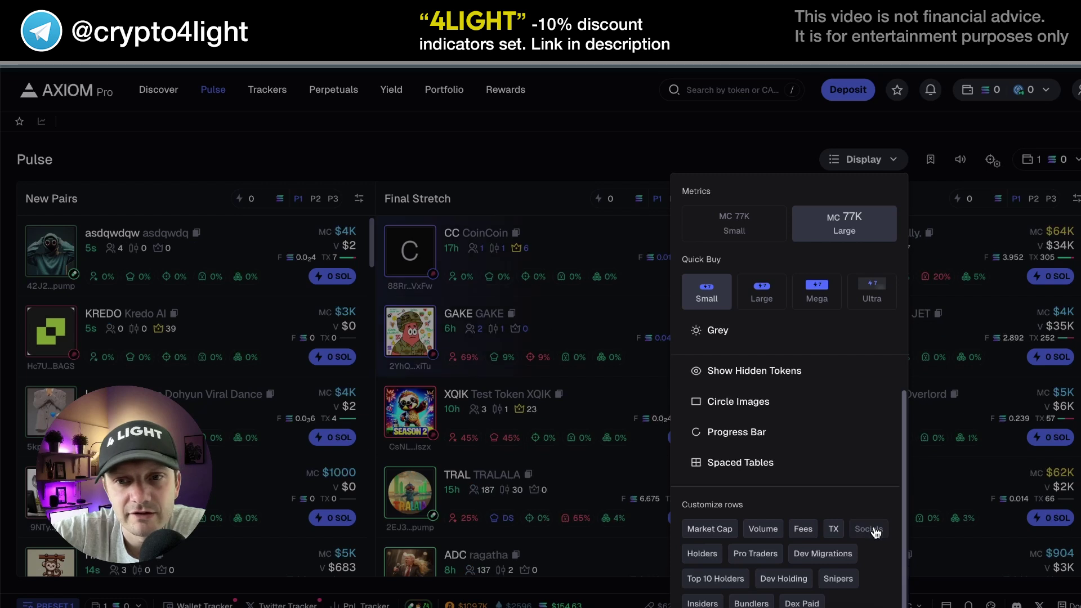
Step: Review and close the Pulse Snipe Settings, and try the snipe option on the GAKE token in Final Stretch
{"action": "left_click", "coordinate": [991, 161]}
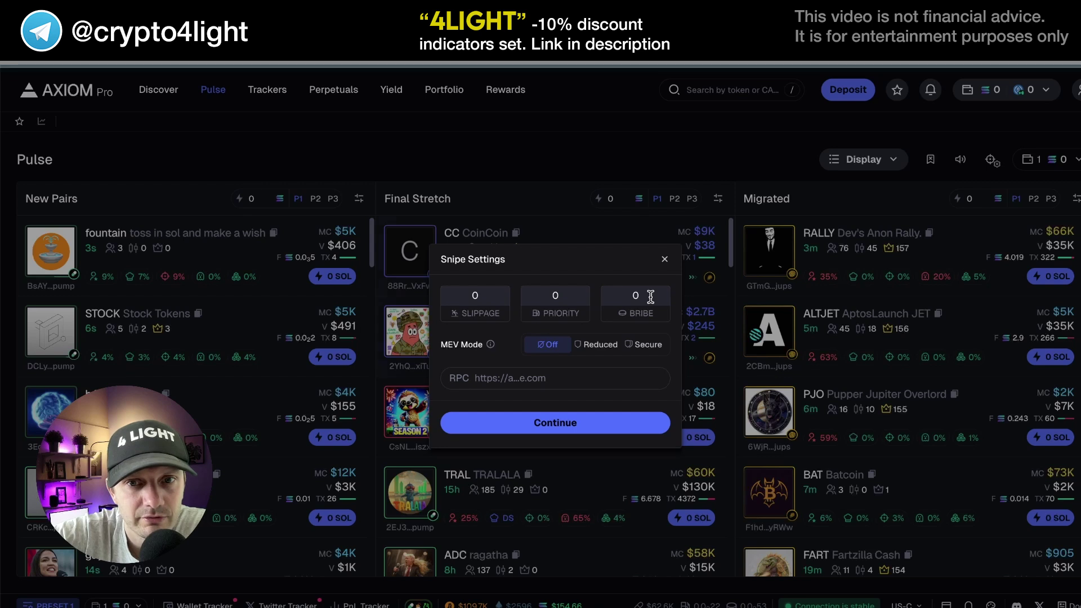
{"action": "key", "text": "Escape"}
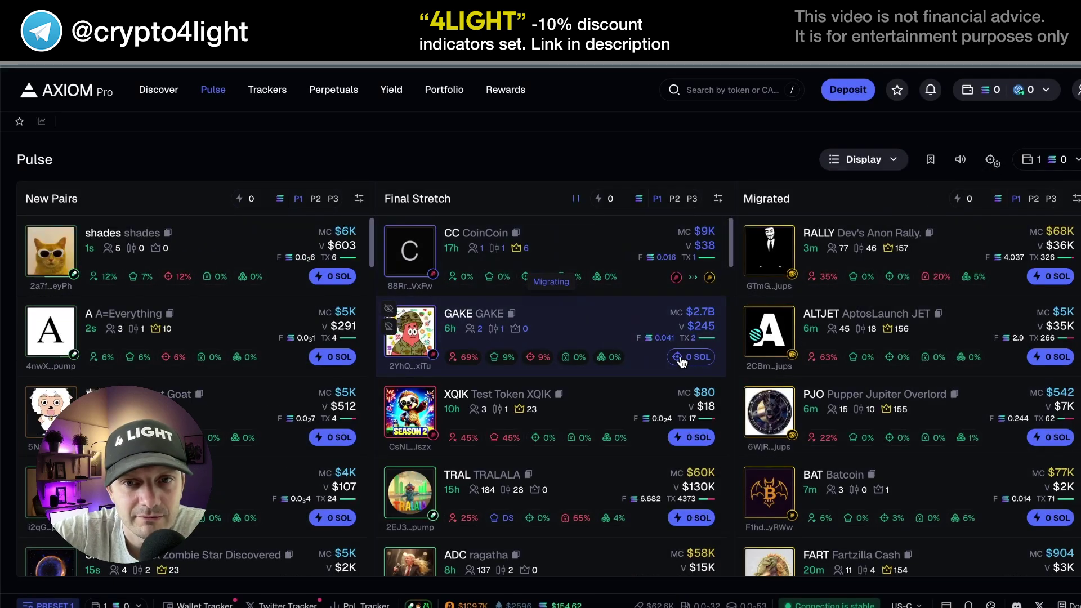
{"action": "left_click", "coordinate": [680, 358]}
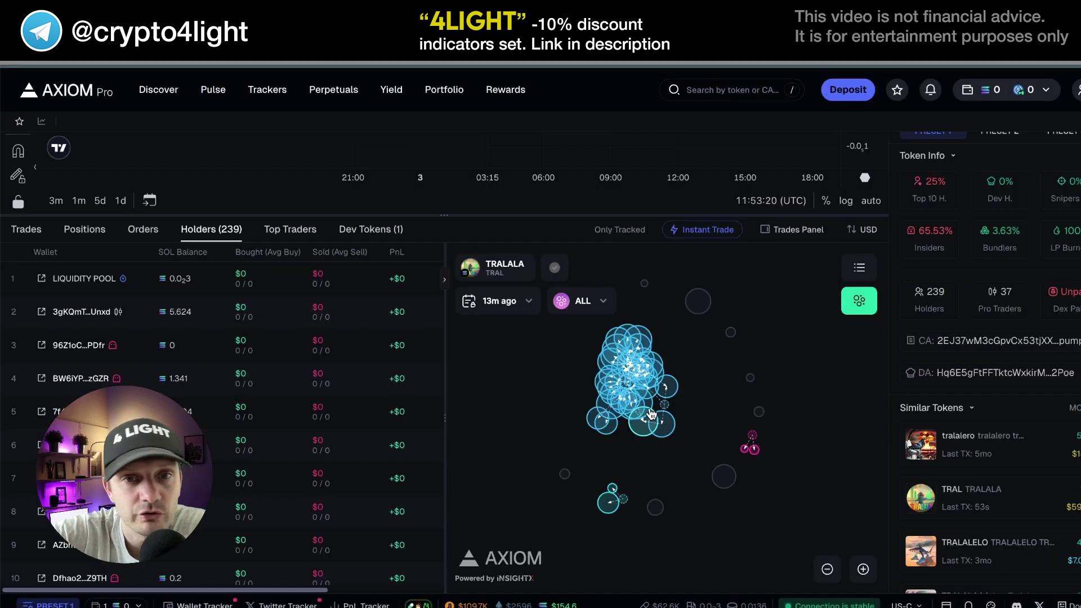
Step: Inspect the details of several wallets in the large blue cluster of TRALALA's holder bubble map
{"action": "left_click", "coordinate": [629, 376]}
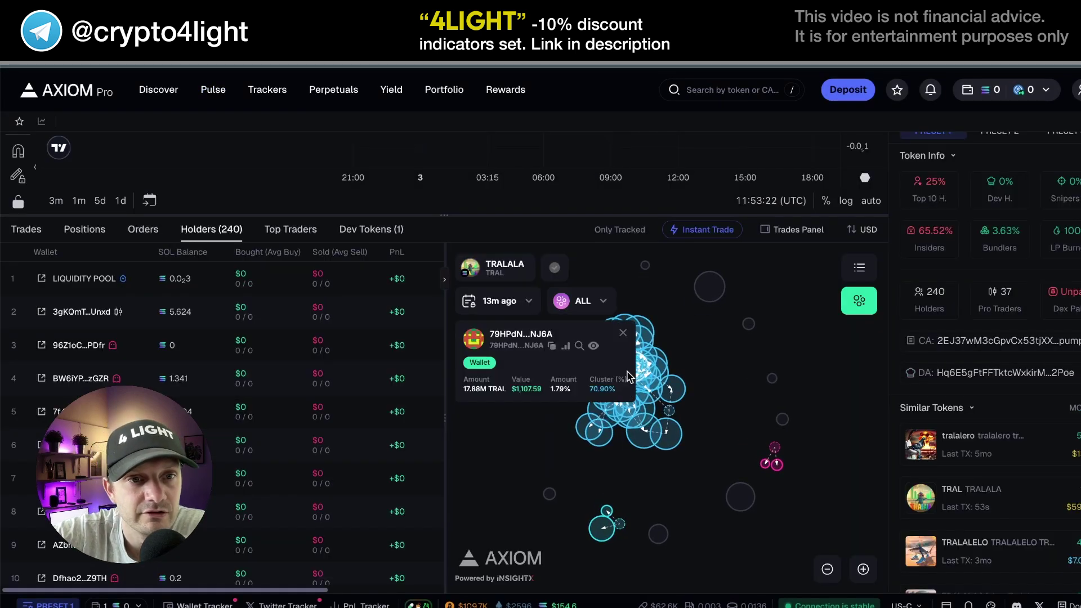
{"action": "left_click", "coordinate": [672, 389]}
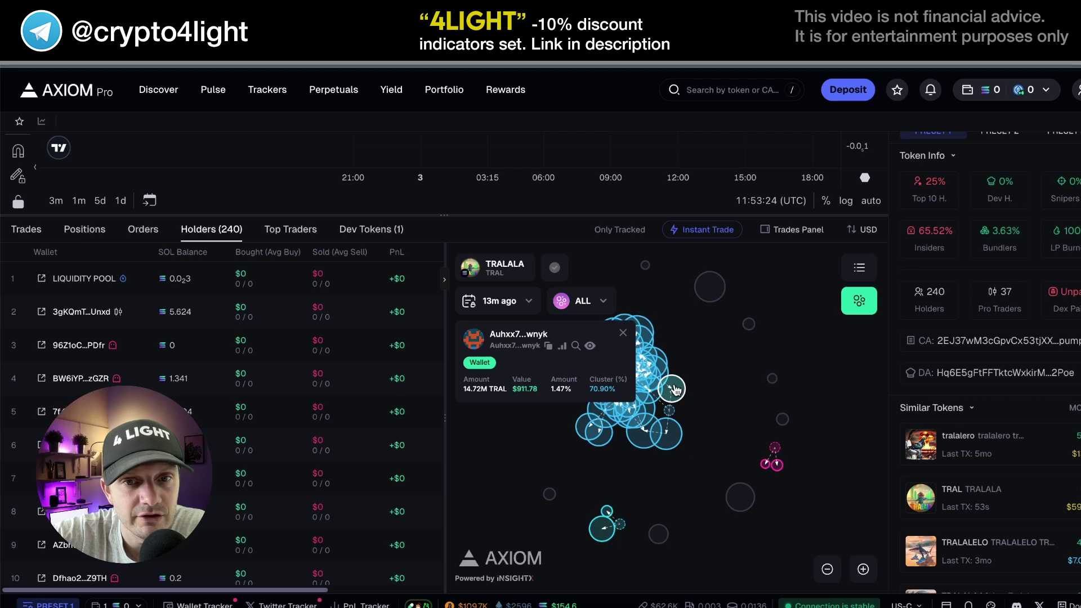
{"action": "left_click", "coordinate": [633, 417]}
{"action": "left_click", "coordinate": [666, 433]}
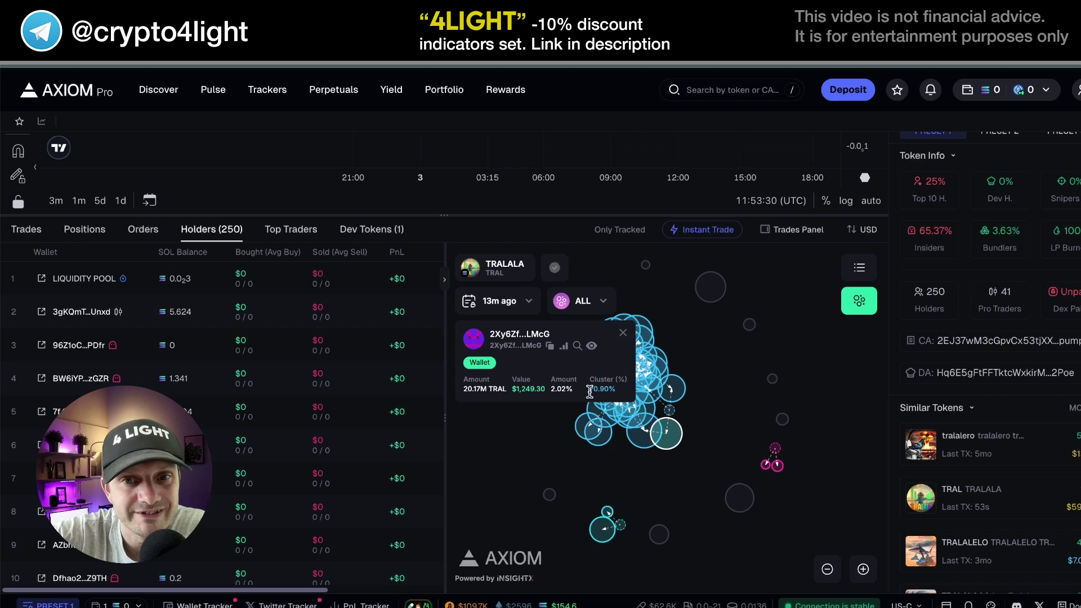
{"action": "left_click", "coordinate": [905, 439]}
Step: Open the Trackers page and show its Wallet Manager
{"action": "left_click", "coordinate": [267, 88]}
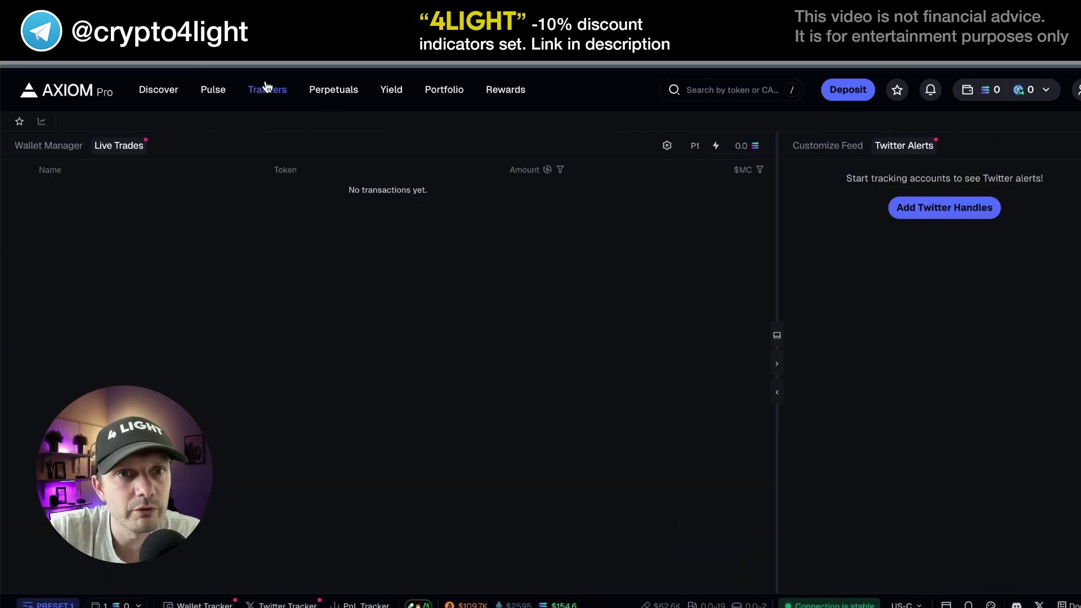
{"action": "left_click", "coordinate": [46, 148]}
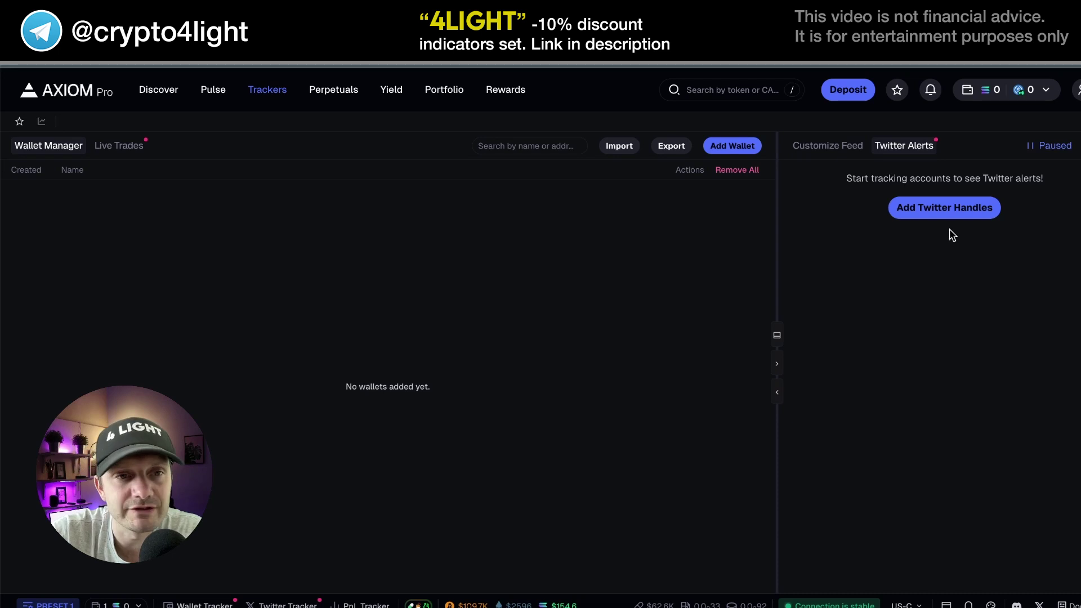
Step: Open the Perpetuals page, browse the available coins, and switch the market to SUI
{"action": "left_click", "coordinate": [343, 92]}
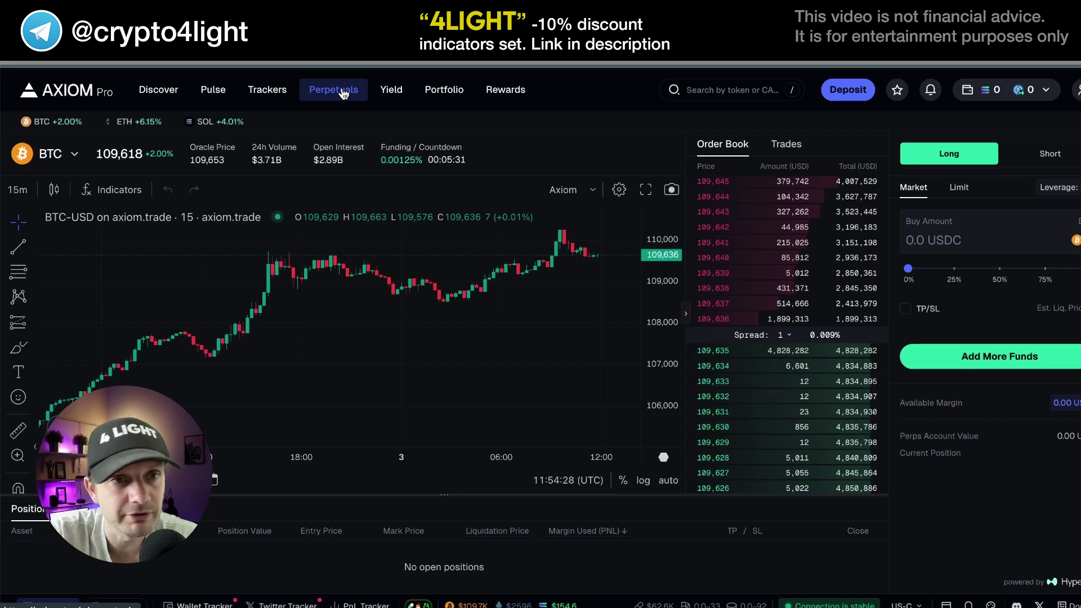
{"action": "left_click", "coordinate": [67, 159]}
{"action": "scroll", "coordinate": [115, 312], "scroll_direction": "down", "scroll_amount": 5}
{"action": "scroll", "coordinate": [120, 309], "scroll_direction": "up", "scroll_amount": 5}
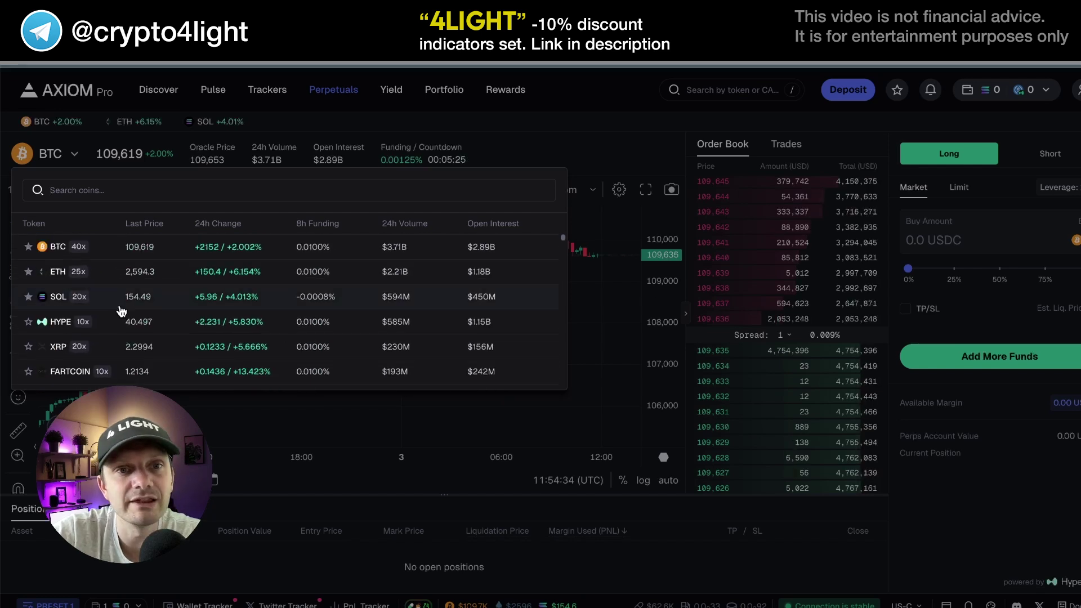
{"action": "scroll", "coordinate": [126, 302], "scroll_direction": "down", "scroll_amount": 3}
{"action": "scroll", "coordinate": [121, 304], "scroll_direction": "up", "scroll_amount": 1}
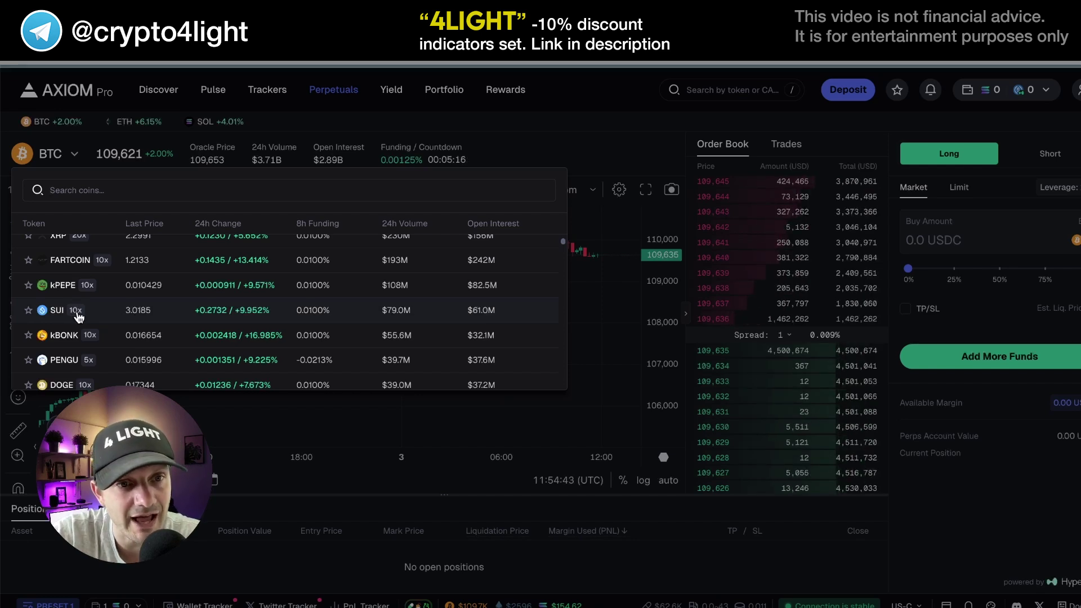
{"action": "left_click", "coordinate": [57, 311]}
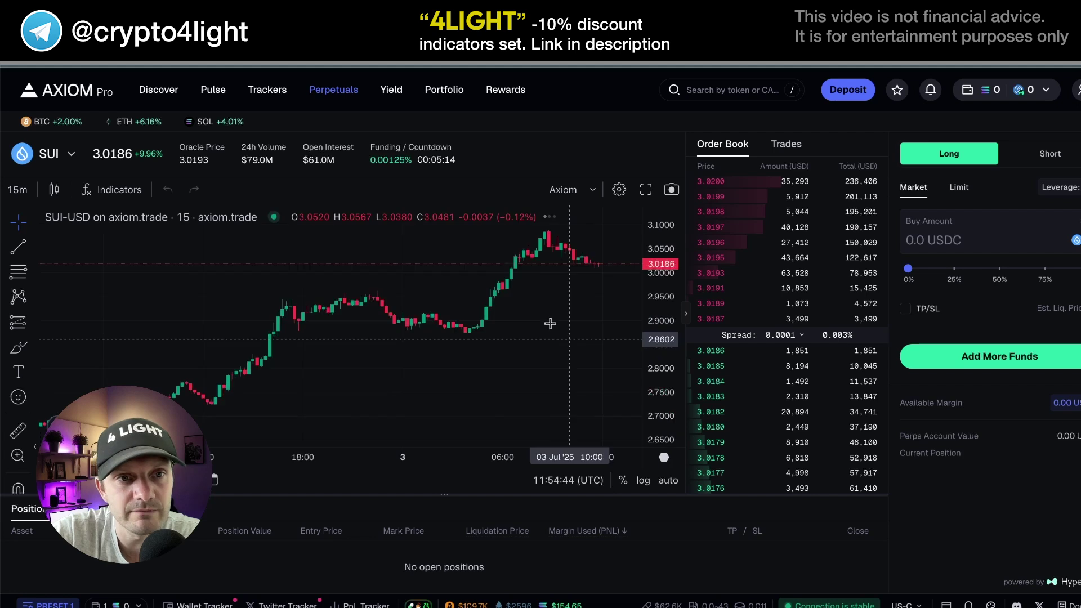
Step: Compare the Limit and Market order types for the SUI long position, and enable TP/SL on the Market order
{"action": "scroll", "coordinate": [185, 283], "scroll_direction": "down", "scroll_amount": 5}
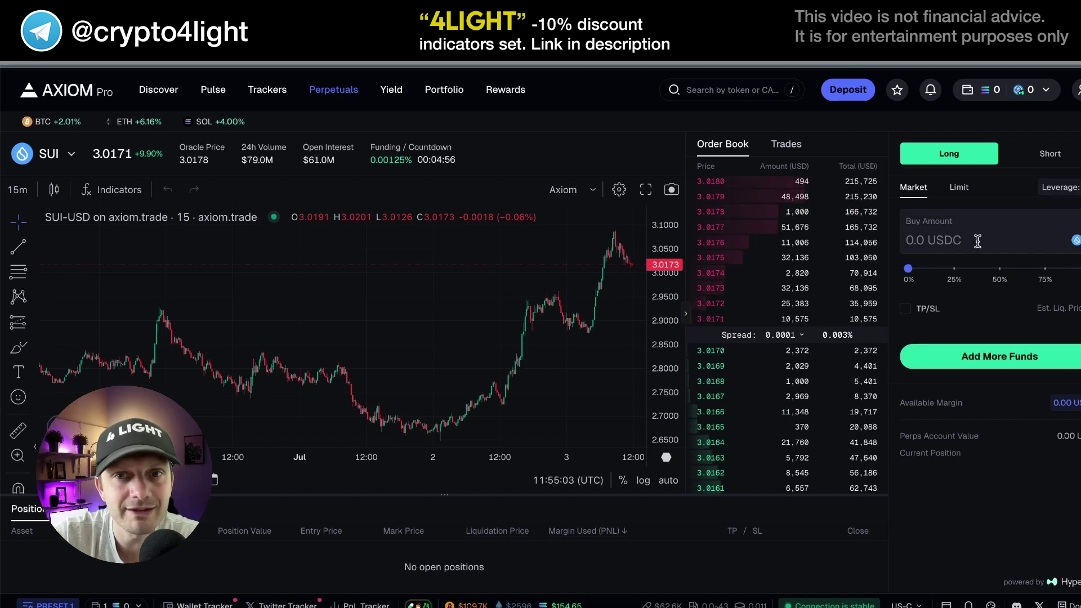
{"action": "left_click", "coordinate": [960, 188]}
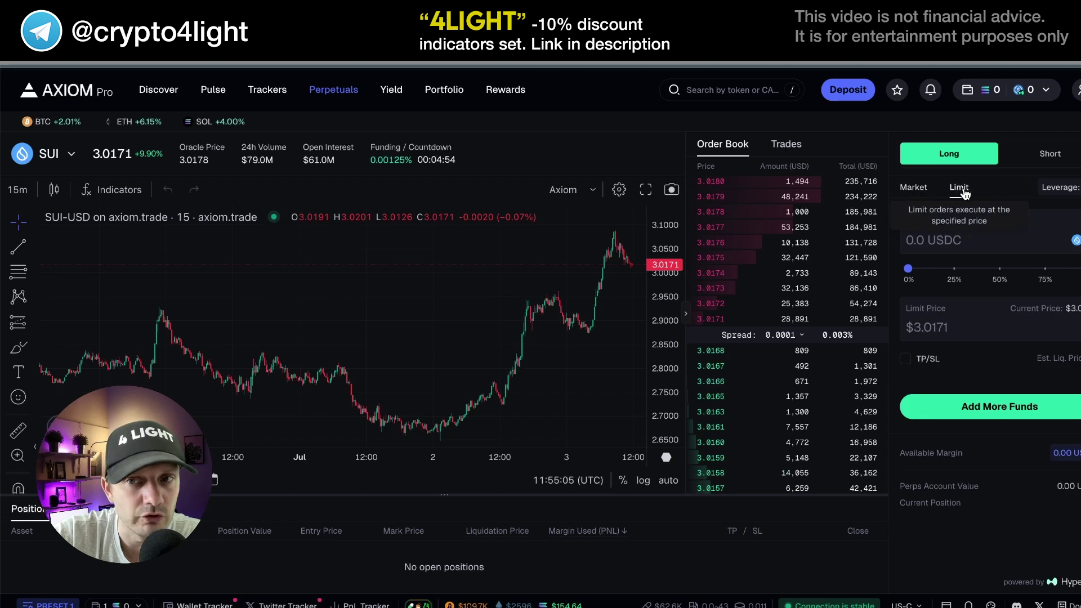
{"action": "left_click", "coordinate": [914, 189]}
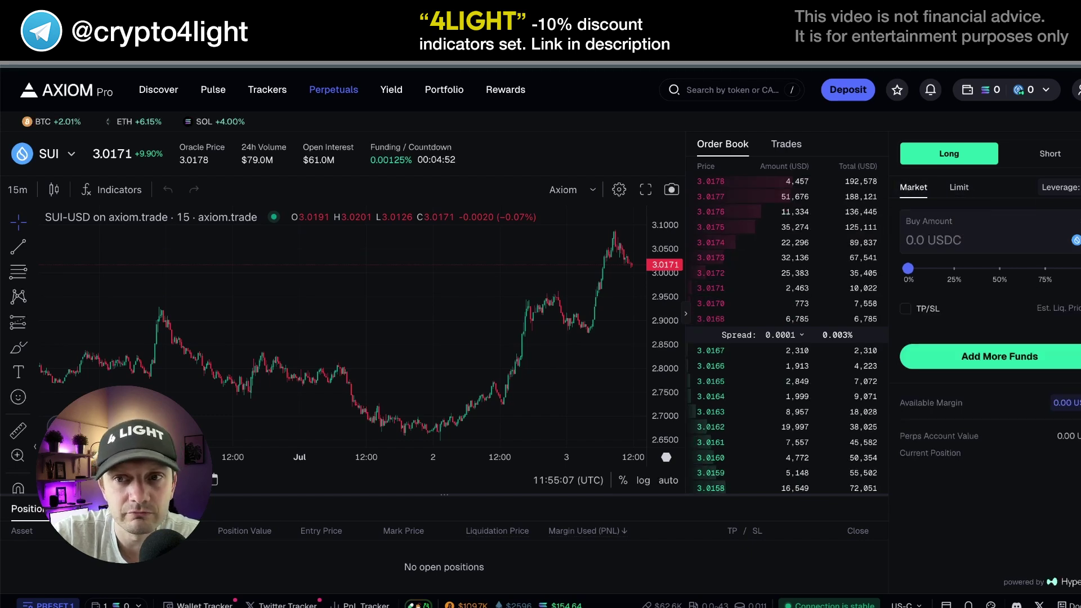
{"action": "left_click", "coordinate": [905, 308]}
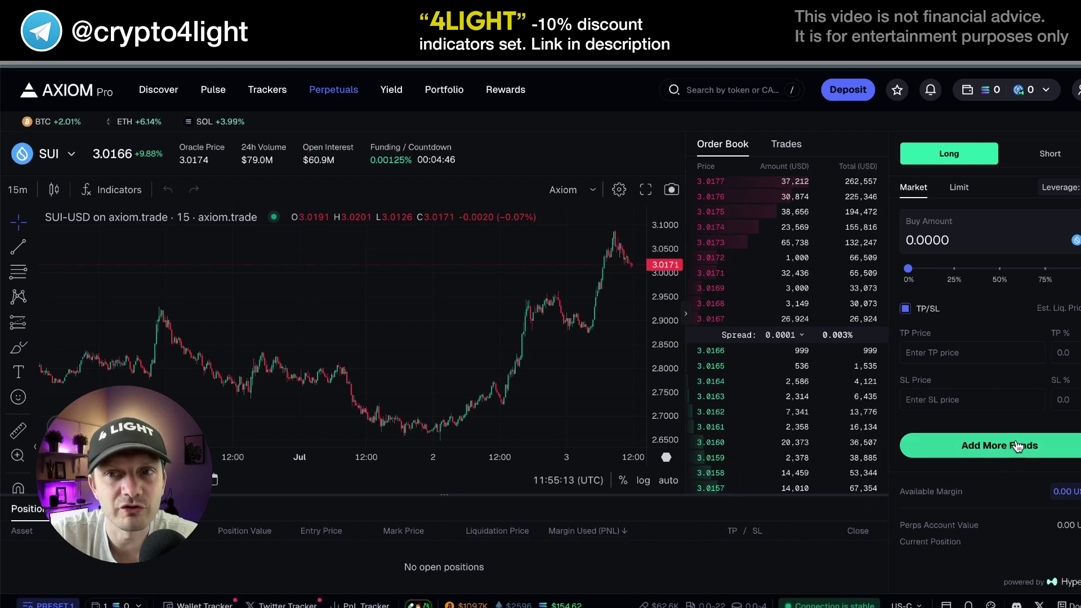
Step: Open the Yield page to review its passive income offer
{"action": "left_click", "coordinate": [391, 90]}
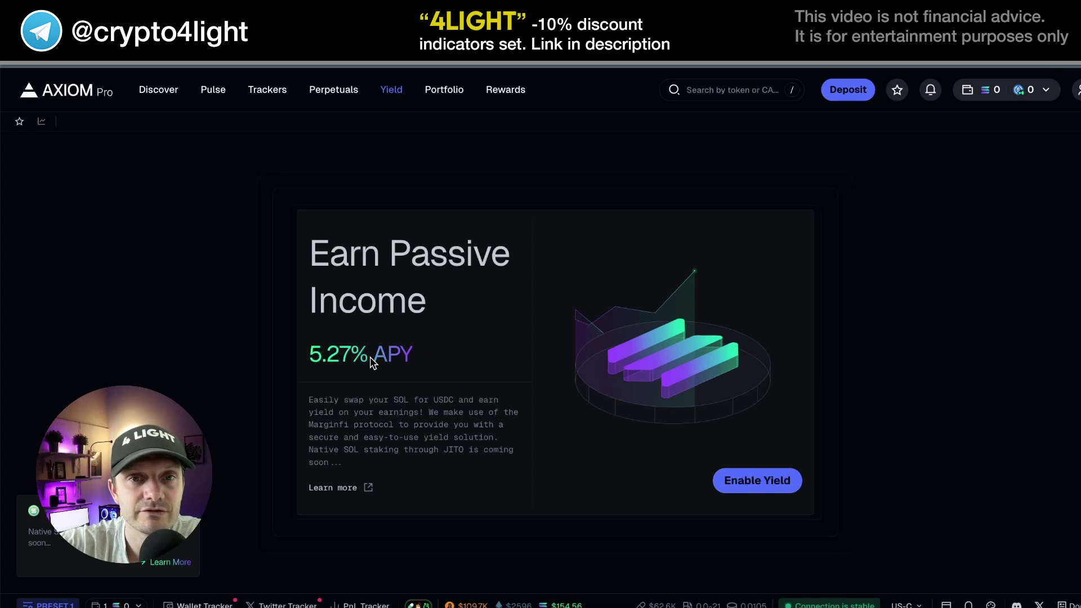
Step: Open the Portfolio page to review its Spot, Wallets and Perpetuals sections, and open the Rewards page
{"action": "left_click", "coordinate": [444, 96]}
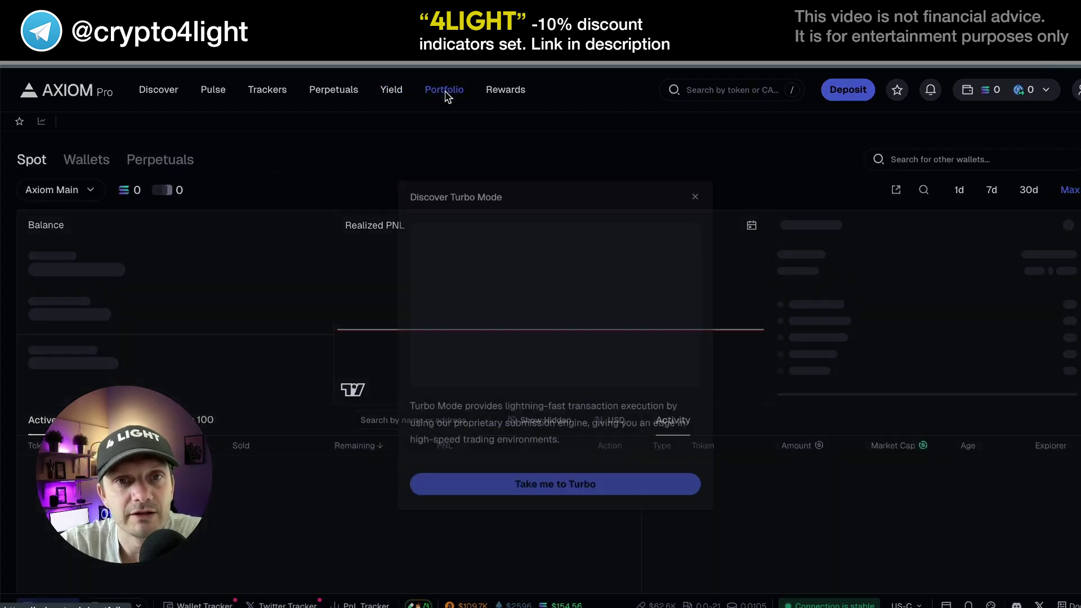
{"action": "key", "text": "Escape"}
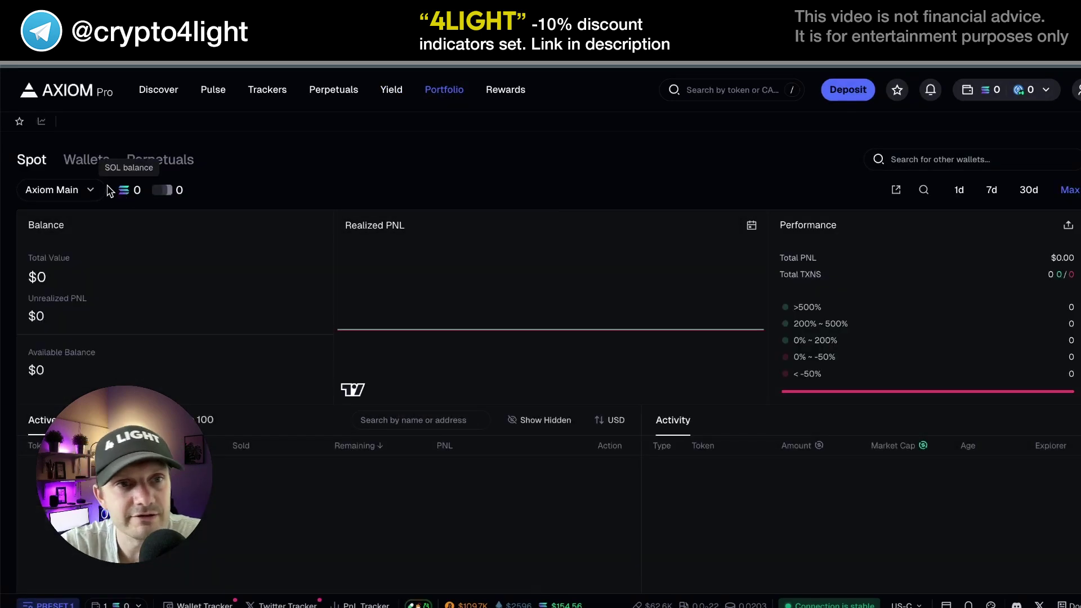
{"action": "left_click", "coordinate": [81, 162]}
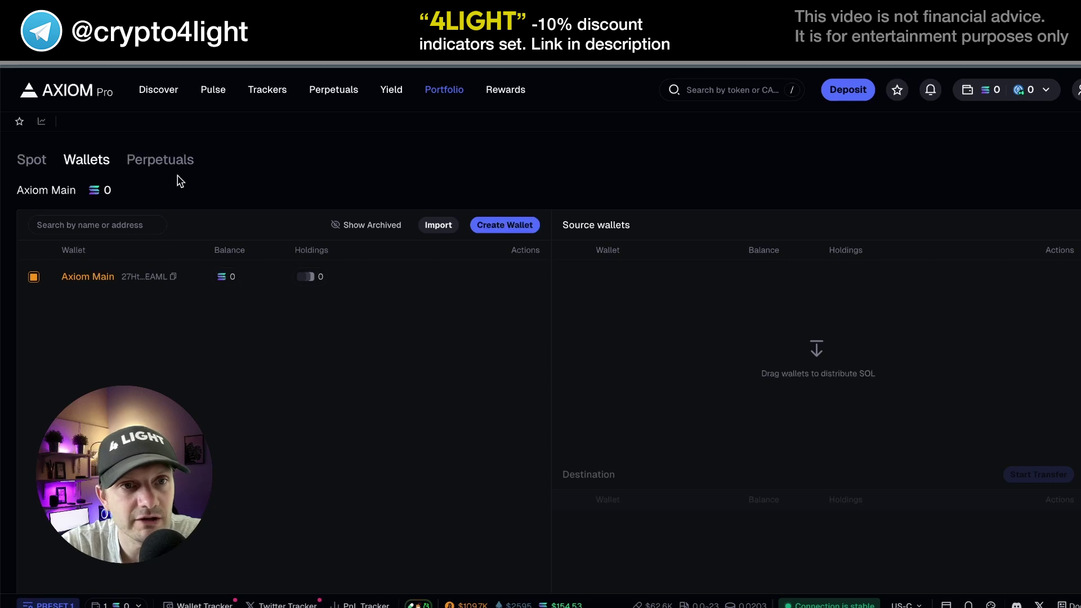
{"action": "left_click", "coordinate": [148, 163]}
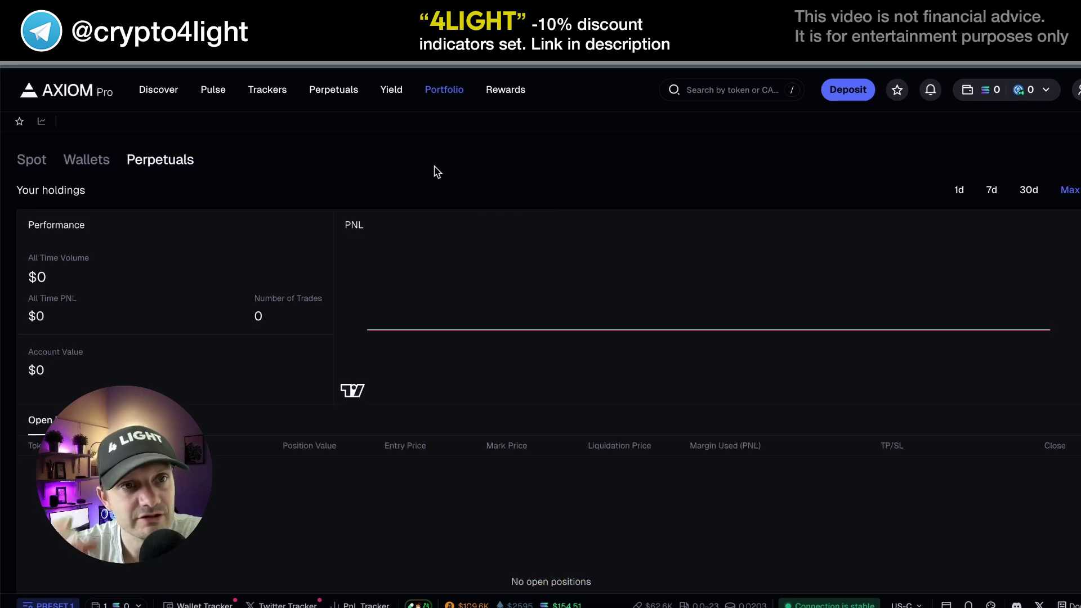
{"action": "left_click", "coordinate": [506, 90]}
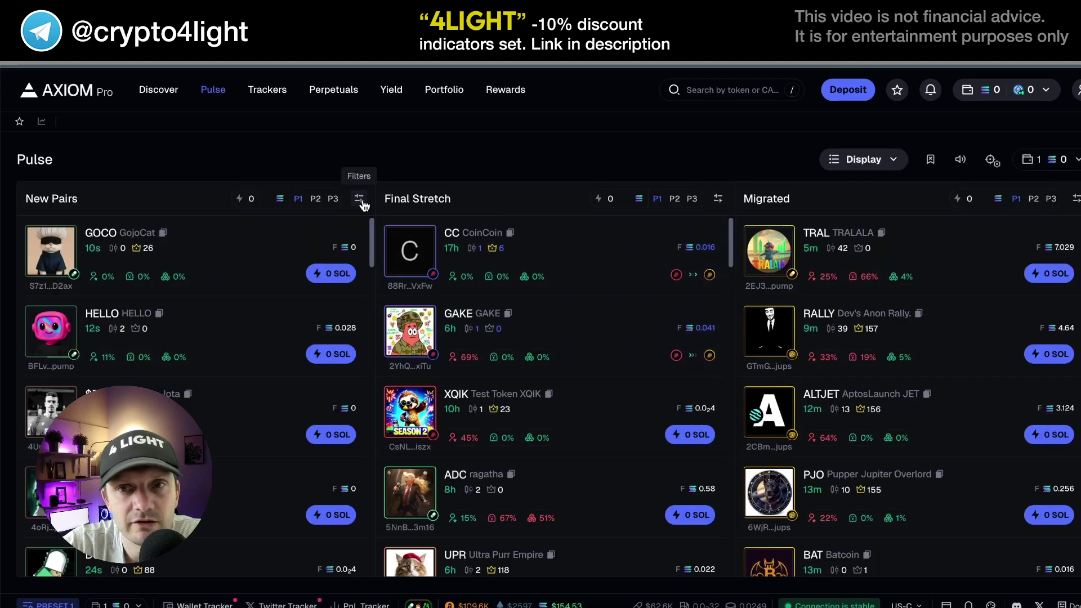
Step: Open the filters for Pulse's New Pairs column and set the token age range to 5–60 minutes
{"action": "left_click", "coordinate": [359, 198]}
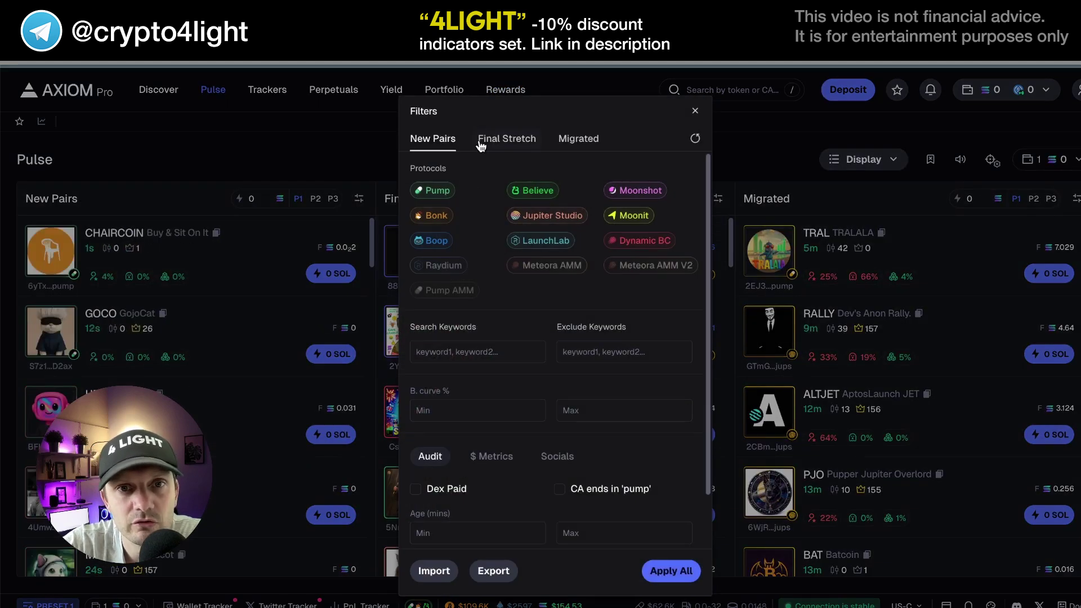
{"action": "scroll", "coordinate": [463, 324], "scroll_direction": "down", "scroll_amount": 1}
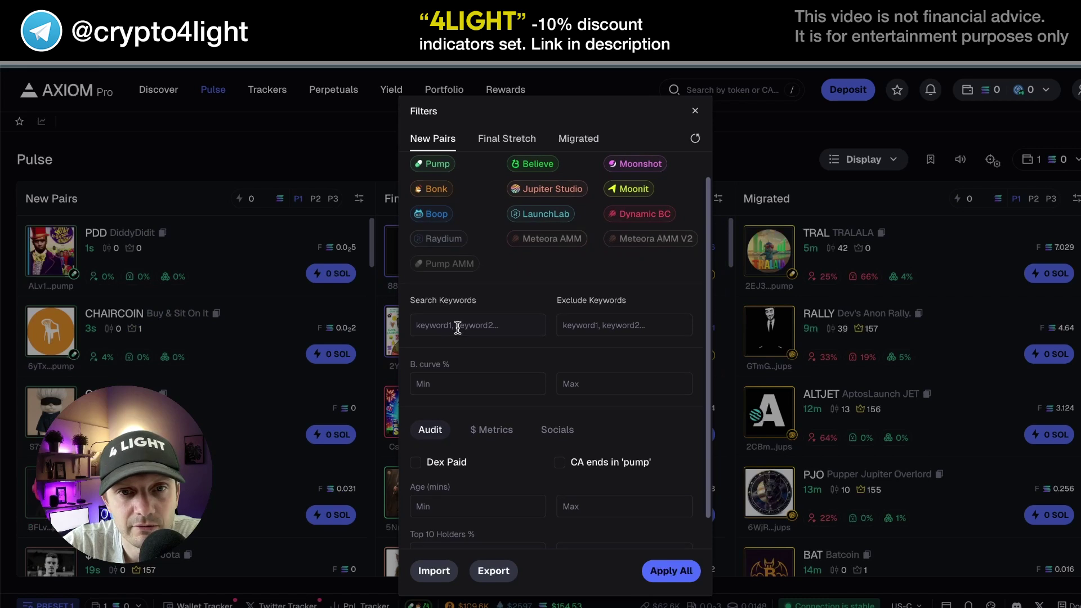
{"action": "scroll", "coordinate": [615, 328], "scroll_direction": "down", "scroll_amount": 1}
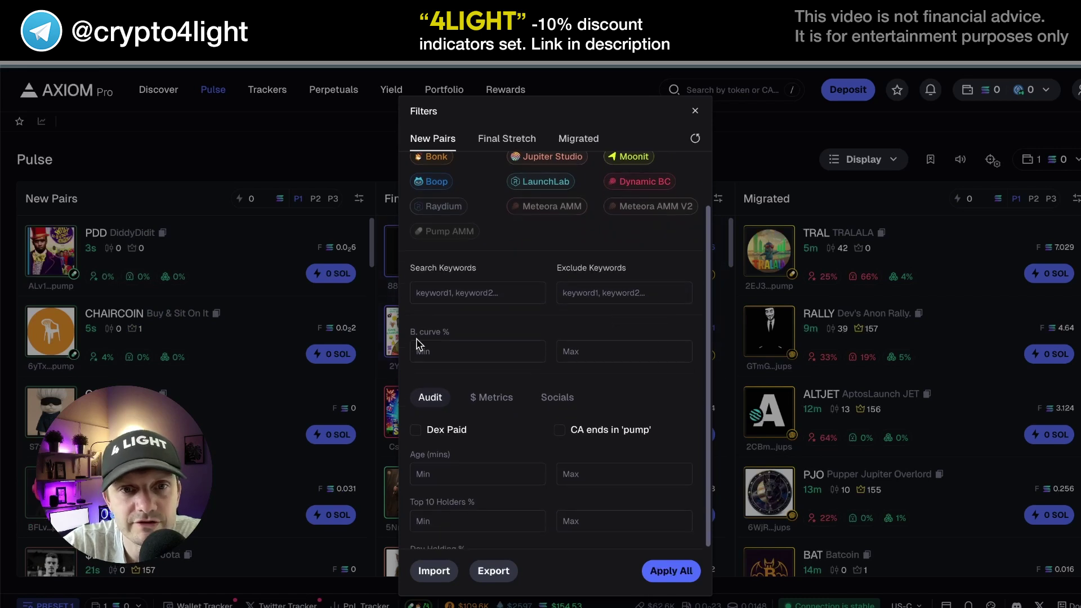
{"action": "scroll", "coordinate": [453, 468], "scroll_direction": "down", "scroll_amount": 1}
{"action": "left_click", "coordinate": [456, 465]}
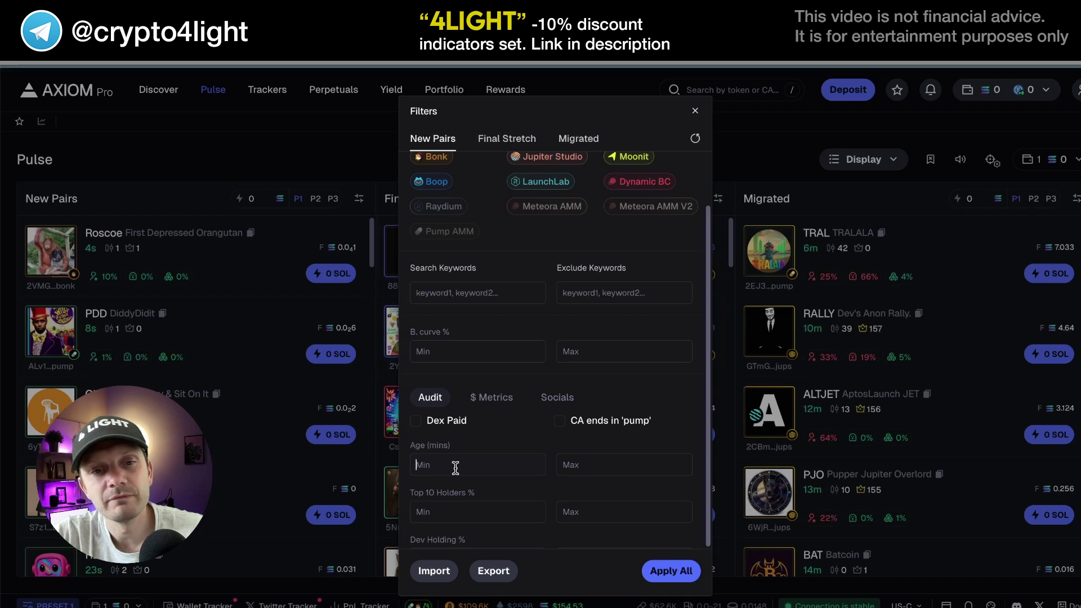
{"action": "left_click", "coordinate": [641, 469]}
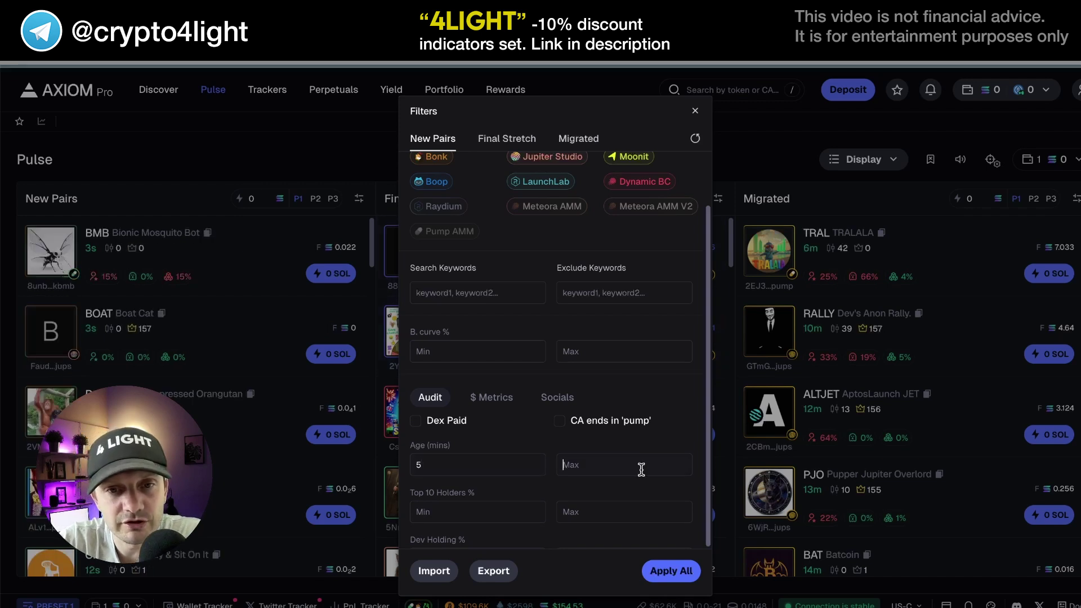
{"action": "type", "text": "60"}
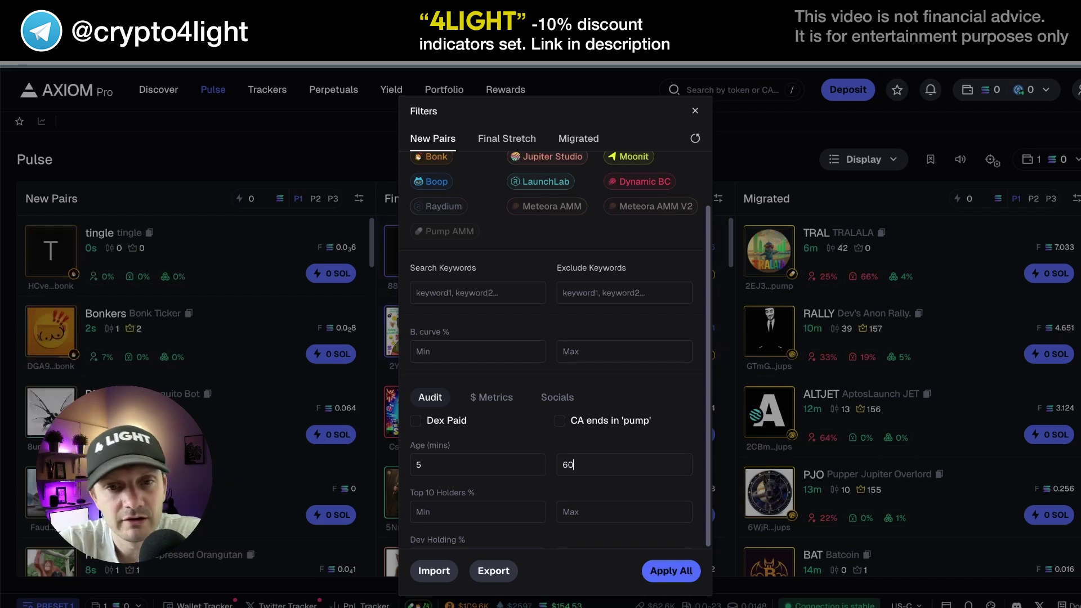
Step: Set the New Pairs filter's Top 10 Holders range to 4–10% and apply all filters
{"action": "left_click", "coordinate": [456, 480]}
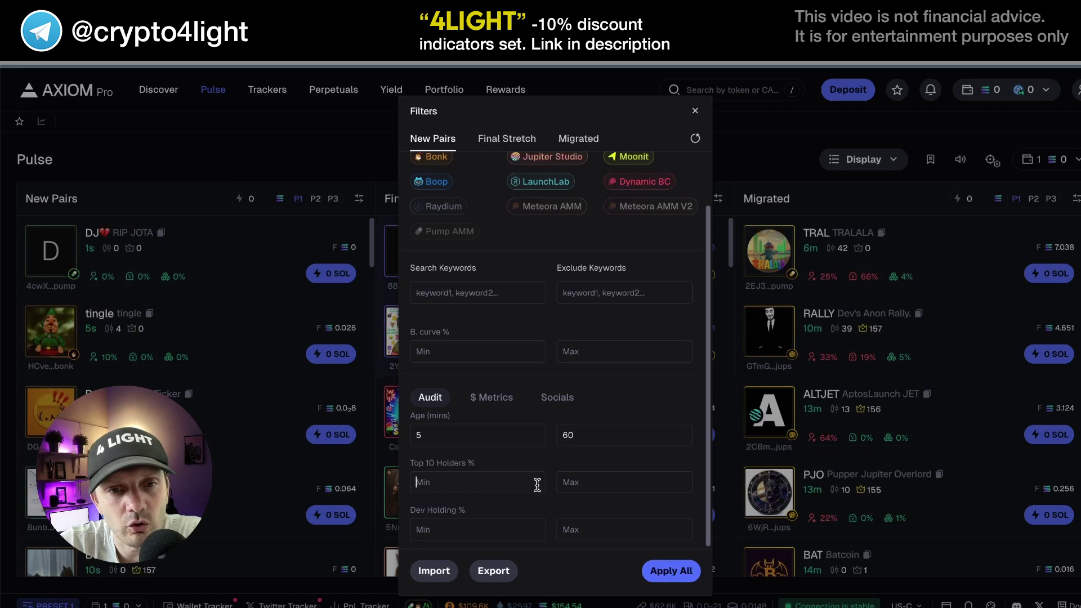
{"action": "type", "text": "4"}
{"action": "type", "text": "10"}
{"action": "scroll", "coordinate": [481, 501], "scroll_direction": "down", "scroll_amount": 1}
{"action": "left_click", "coordinate": [484, 475]}
{"action": "scroll", "coordinate": [550, 488], "scroll_direction": "down", "scroll_amount": 4}
{"action": "scroll", "coordinate": [491, 492], "scroll_direction": "down", "scroll_amount": 3}
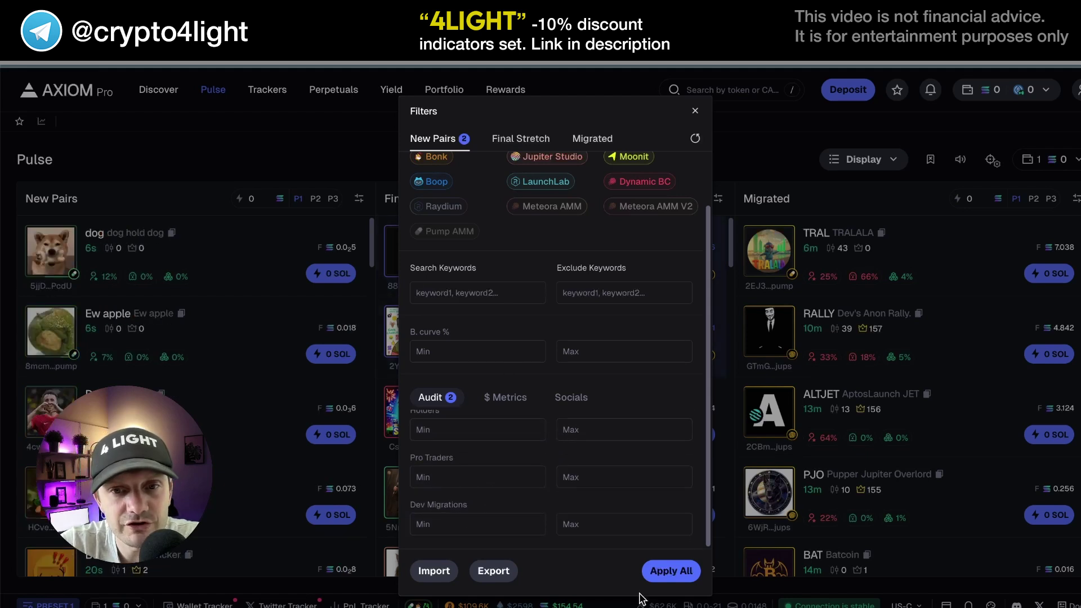
{"action": "left_click", "coordinate": [671, 571]}
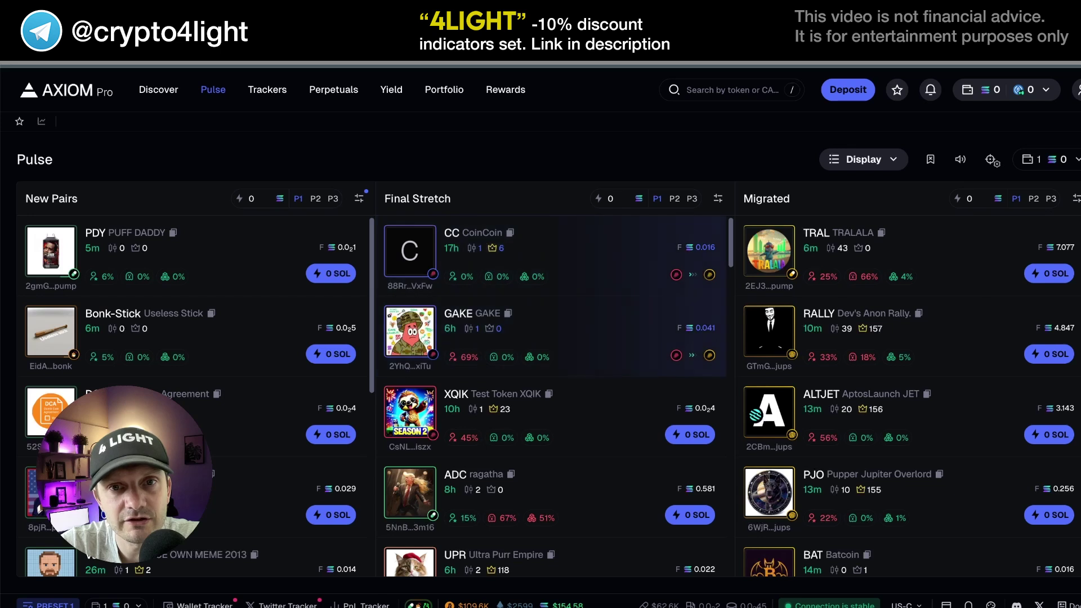
Step: Open the filter settings for Pulse's Migrated column
{"action": "left_click", "coordinate": [1074, 197]}
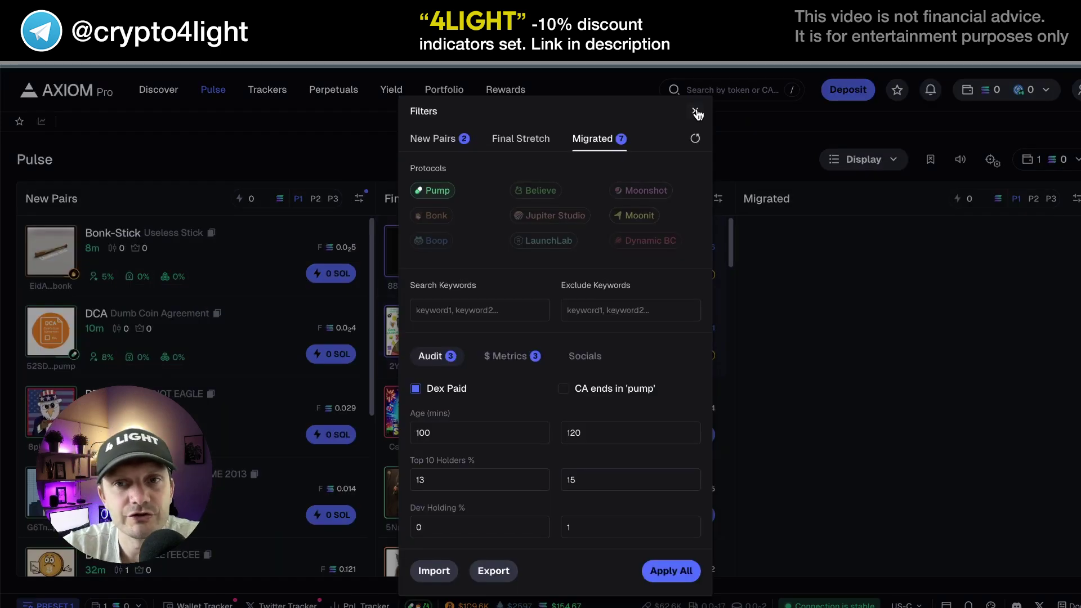